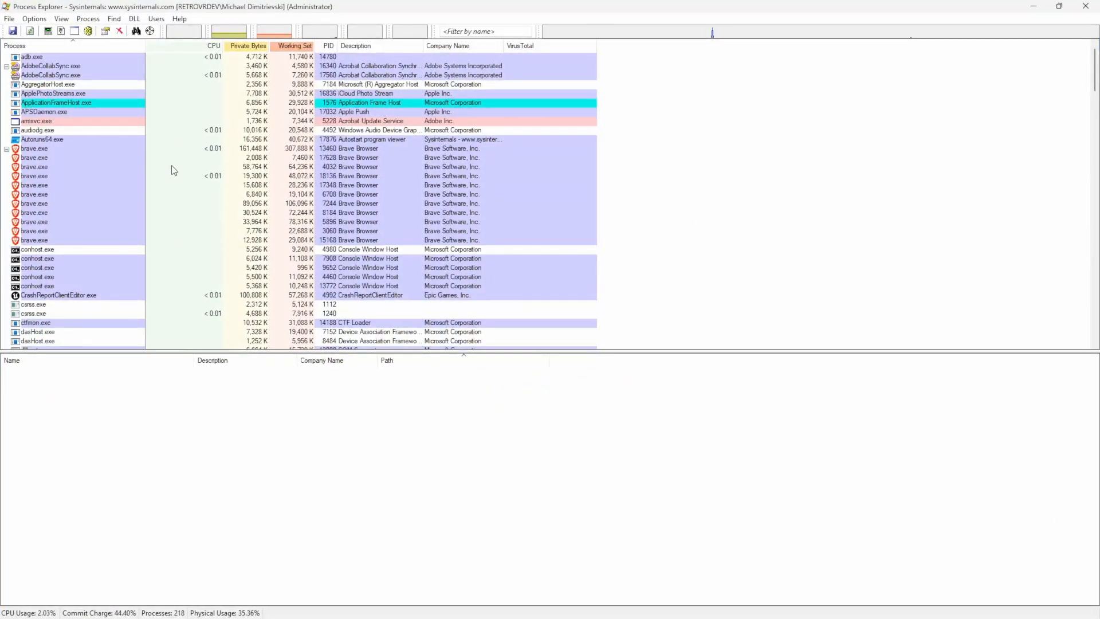
# Step: Look through the running processes and the DLLs loaded by CrashReportClientEditor.exe, EpicGamesLauncher.exe and iCloudCKKS.exe
pyautogui.scroll(-15, 96, 86)
pyautogui.scroll(13, 95, 88)
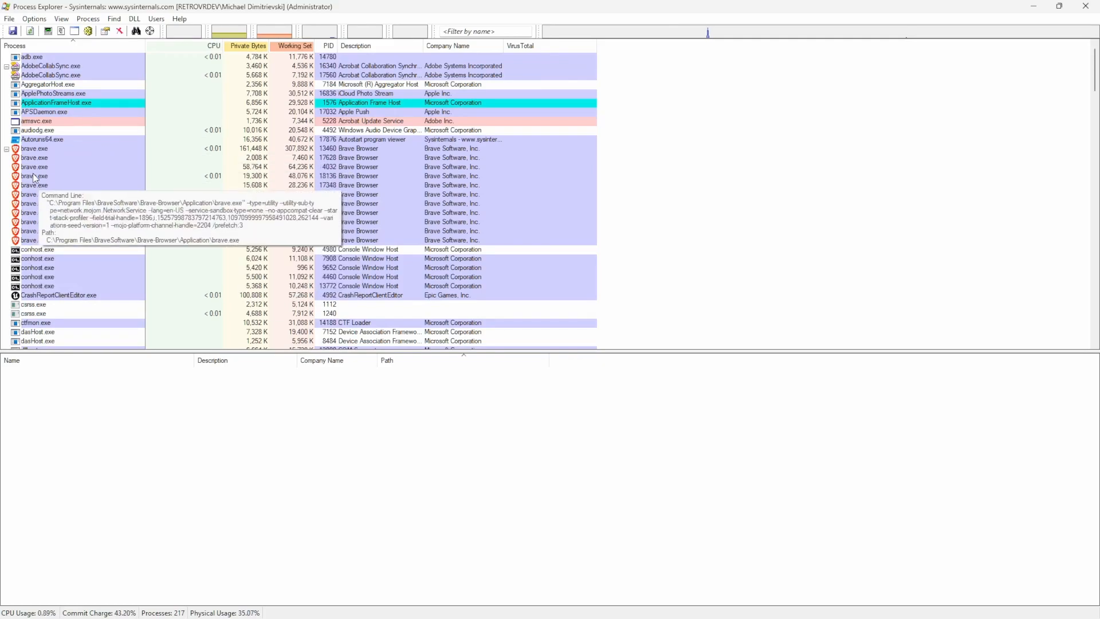
pyautogui.click(63, 297)
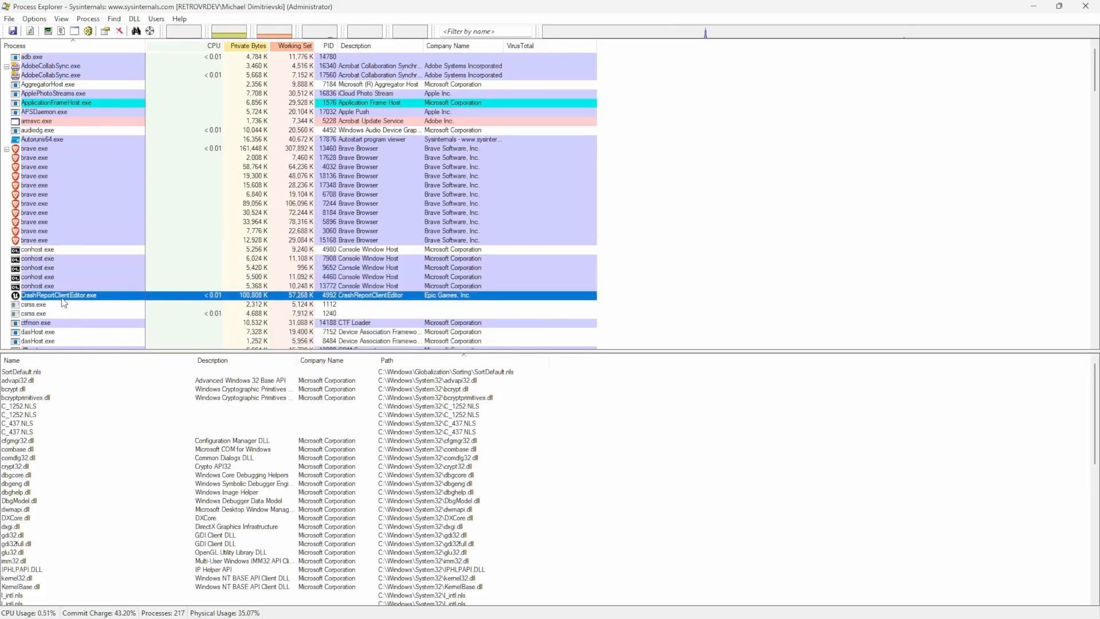
pyautogui.scroll(-9, 169, 123)
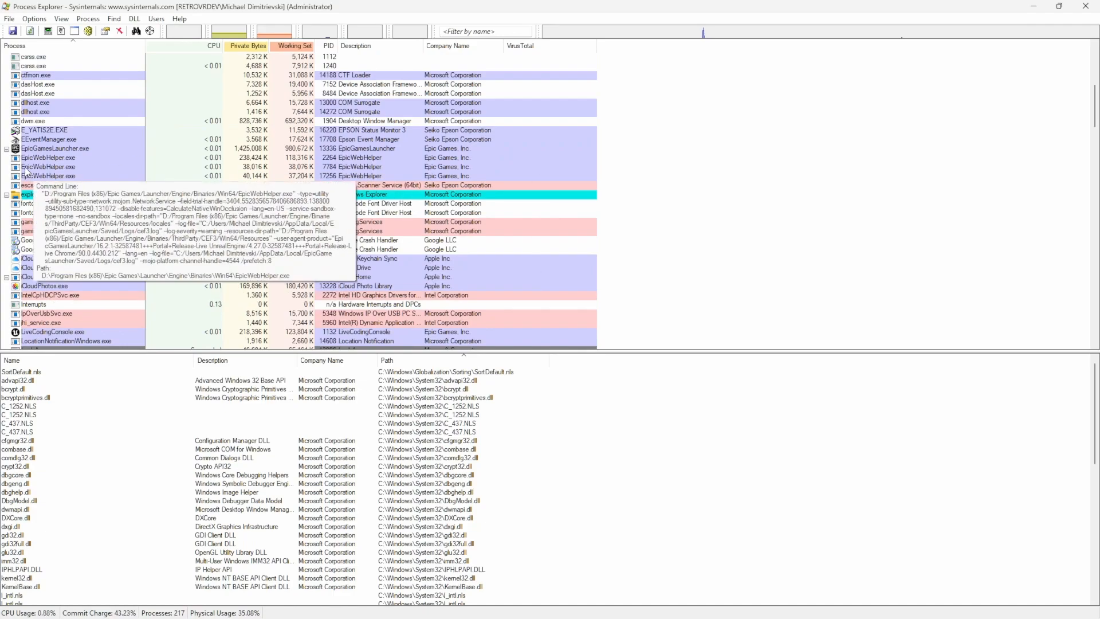
pyautogui.click(247, 149)
pyautogui.scroll(-3, 179, 157)
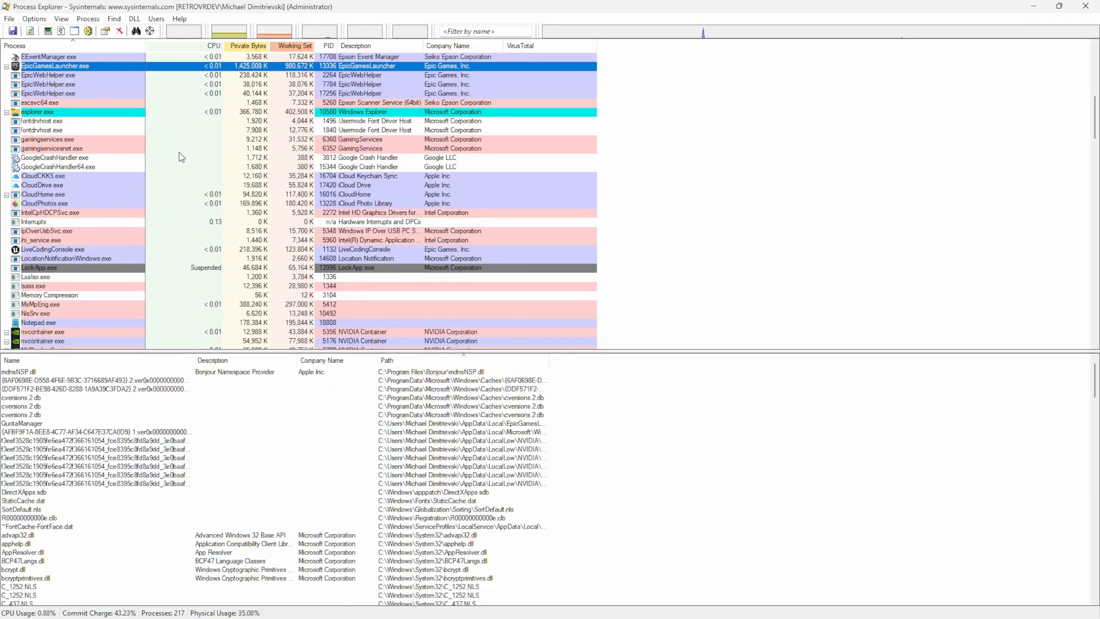
pyautogui.click(52, 176)
pyautogui.scroll(-3, 87, 216)
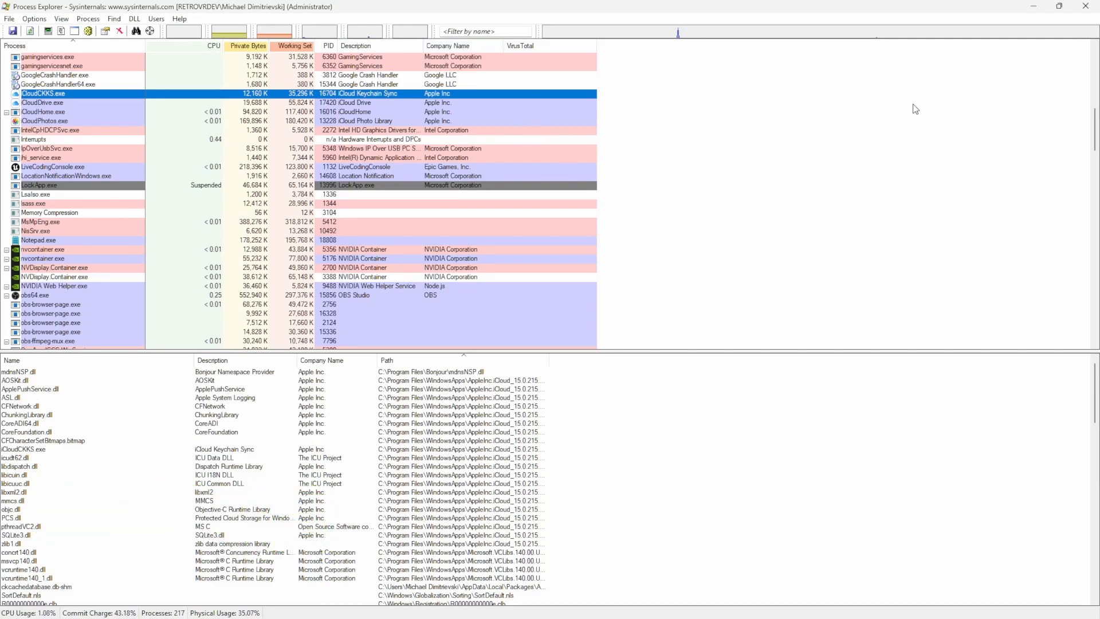
# Step: Find StealthyToast.exe in the process list and select it to list its loaded DLLs
pyautogui.scroll(-2, 109, 166)
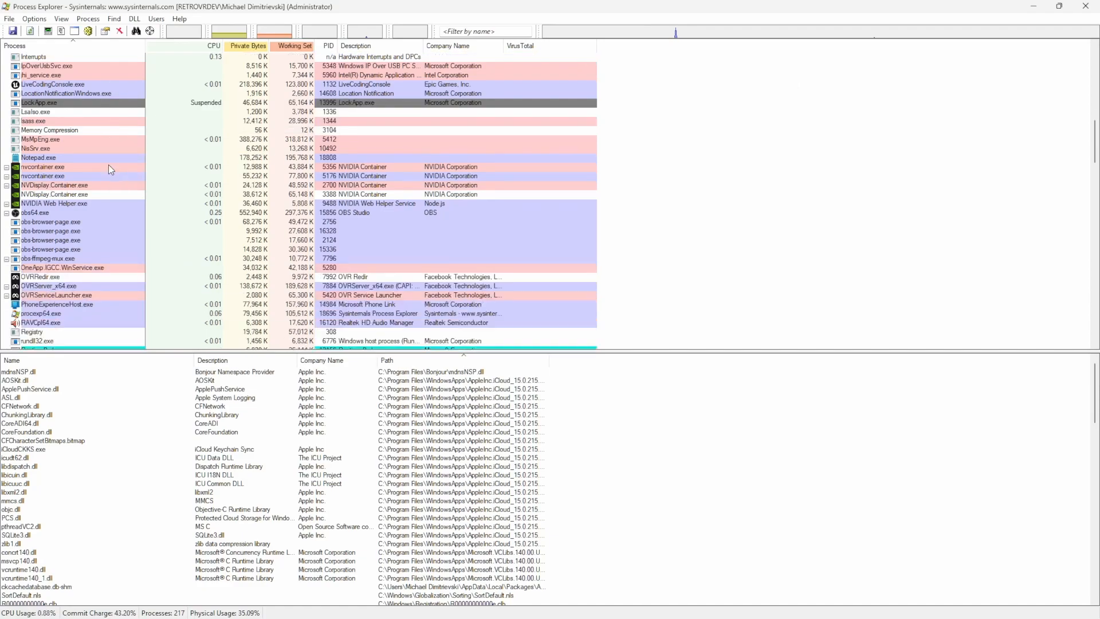
pyautogui.scroll(-6, 109, 167)
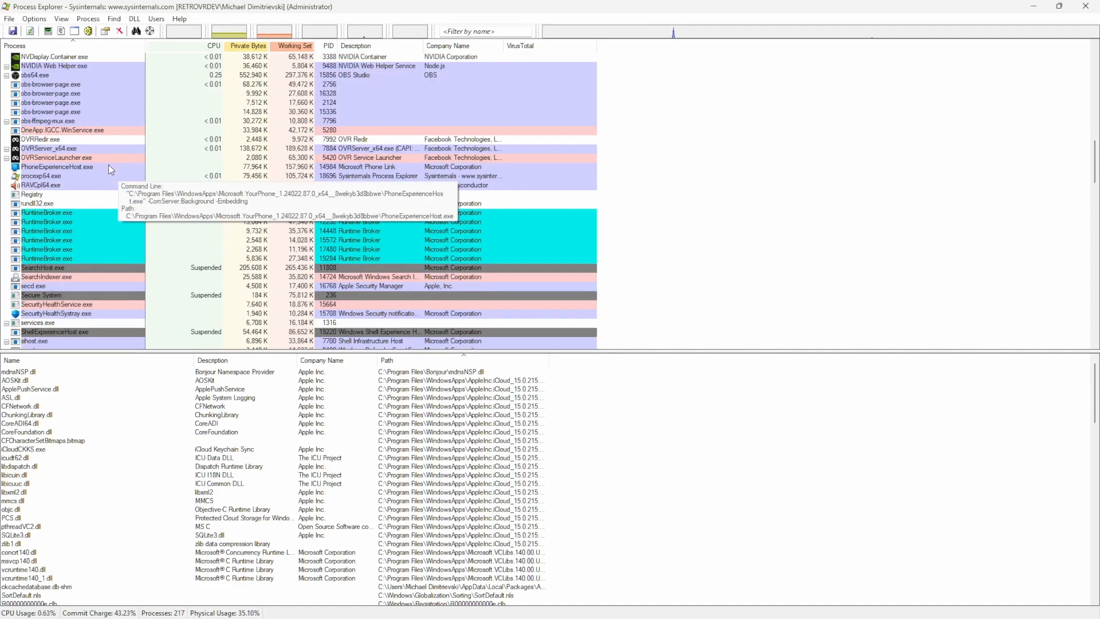
pyautogui.scroll(-2, 108, 164)
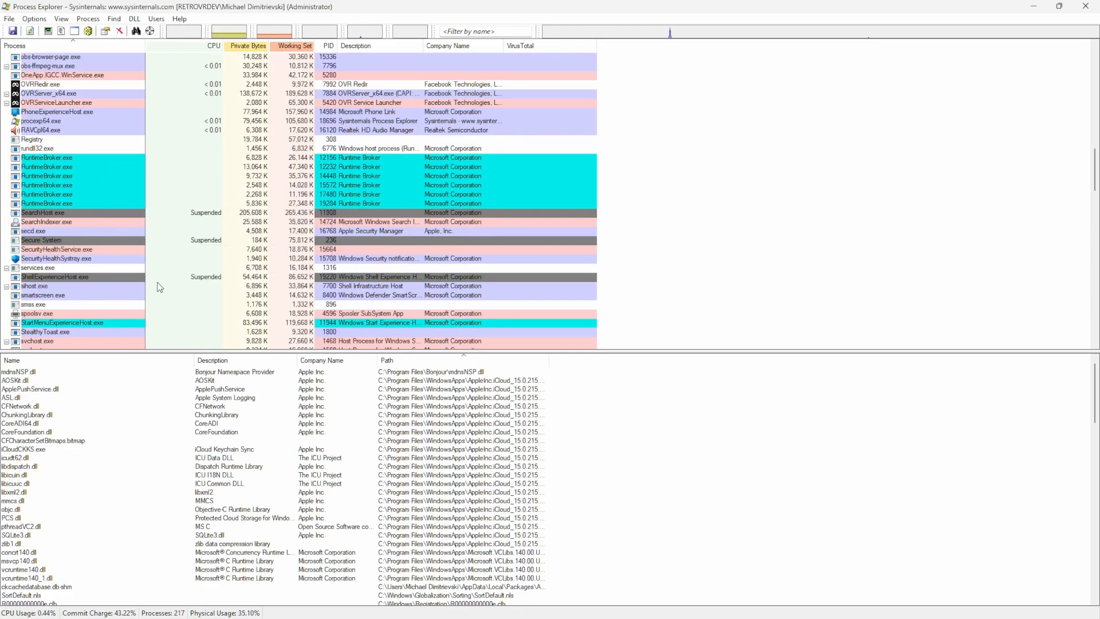
pyautogui.scroll(-3, 81, 212)
pyautogui.click(41, 251)
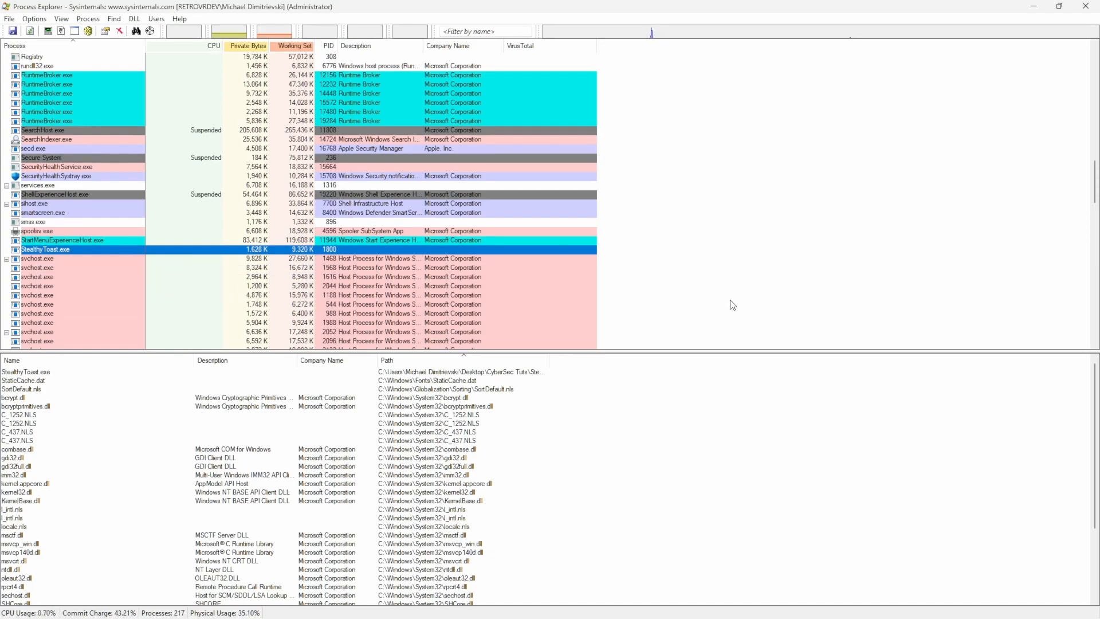
# Step: Enlarge the list of StealthyToast.exe's loaded DLLs and widen its Path column to read the executable's location
pyautogui.moveTo(55, 259)
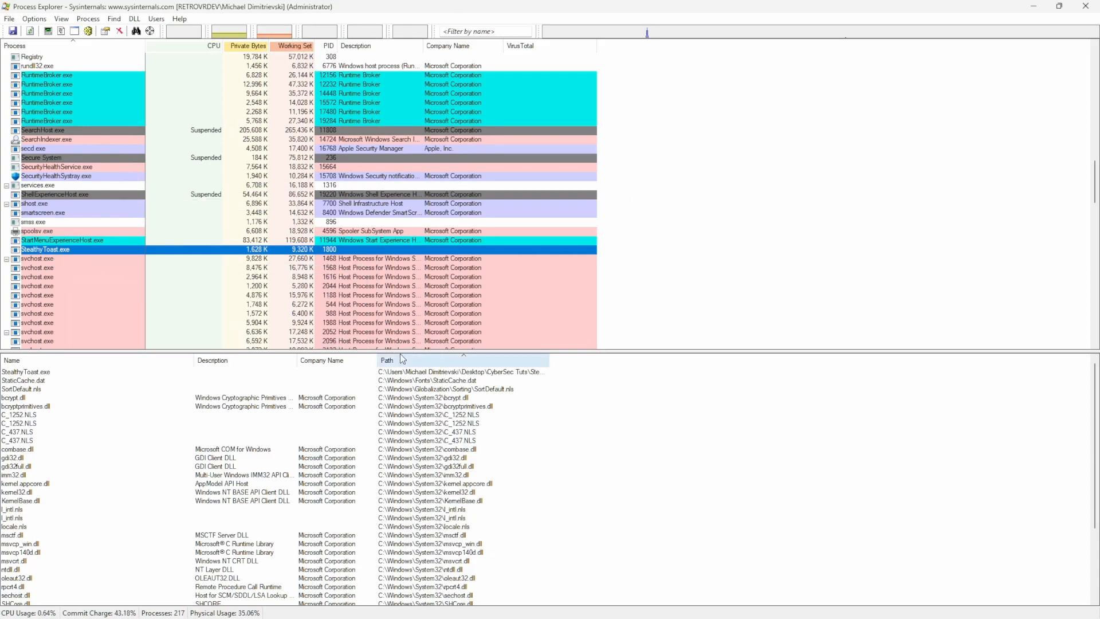
pyautogui.moveTo(396, 350); pyautogui.dragTo(398, 158)
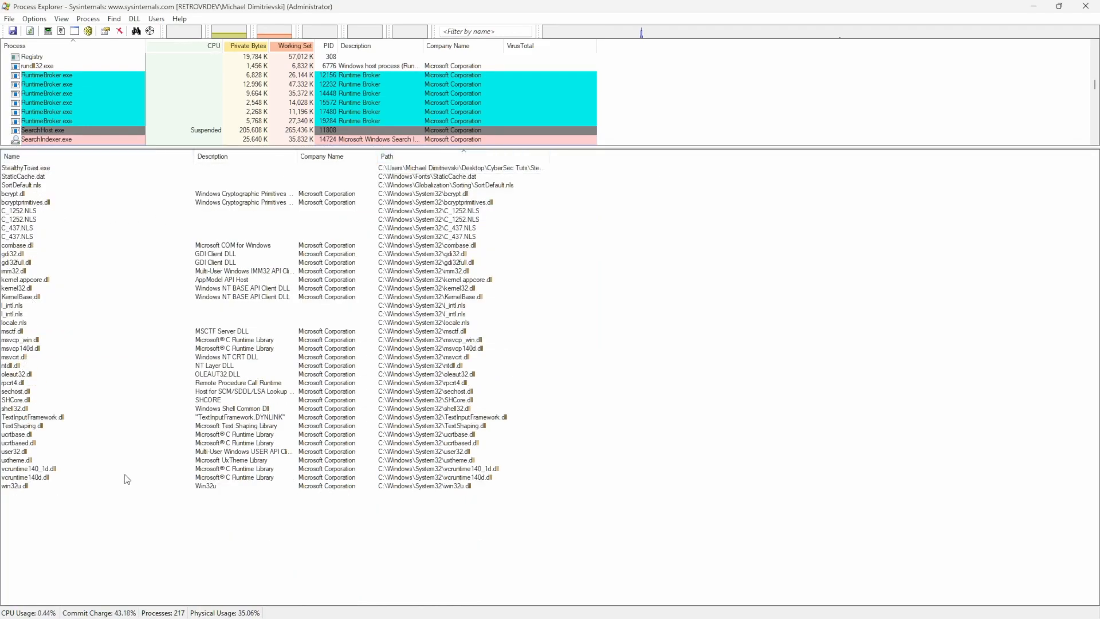
pyautogui.click(56, 470)
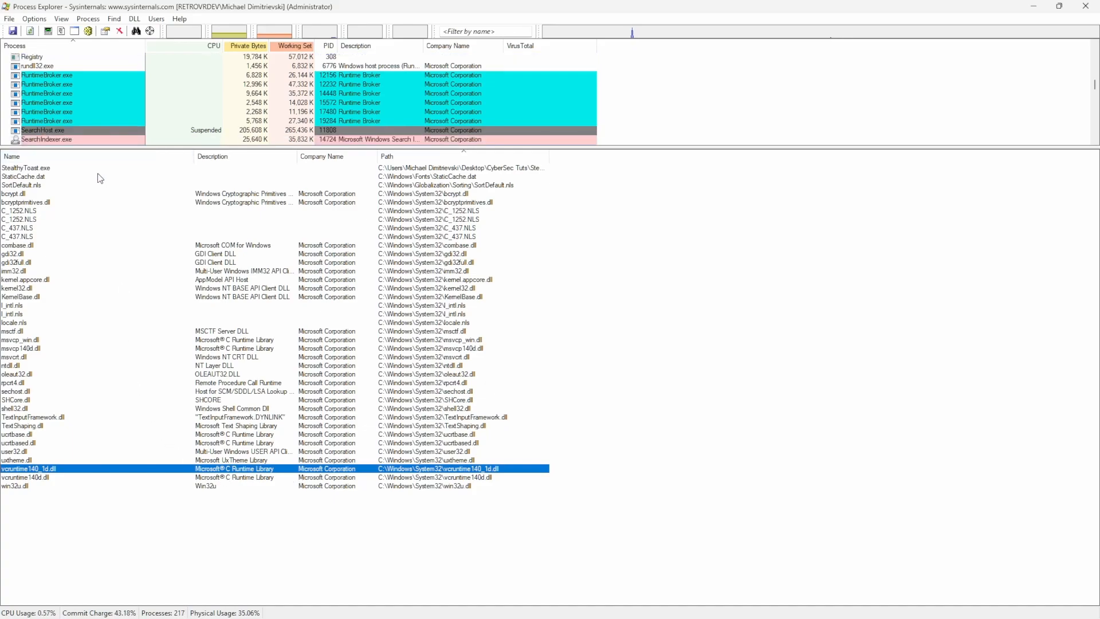
pyautogui.click(41, 170)
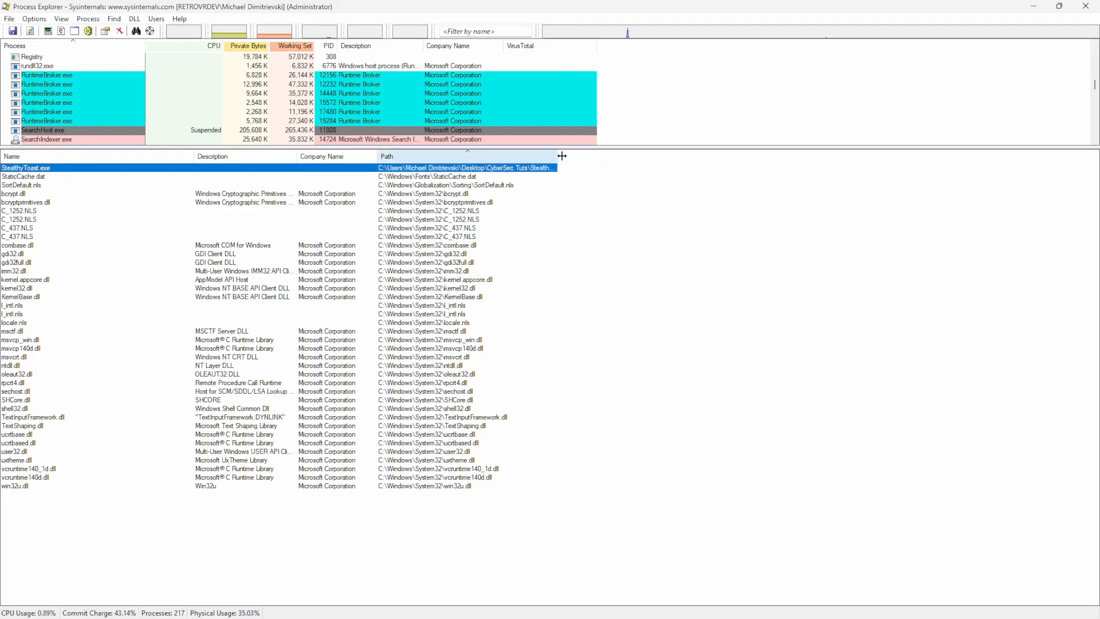
pyautogui.moveTo(550, 156); pyautogui.dragTo(629, 158)
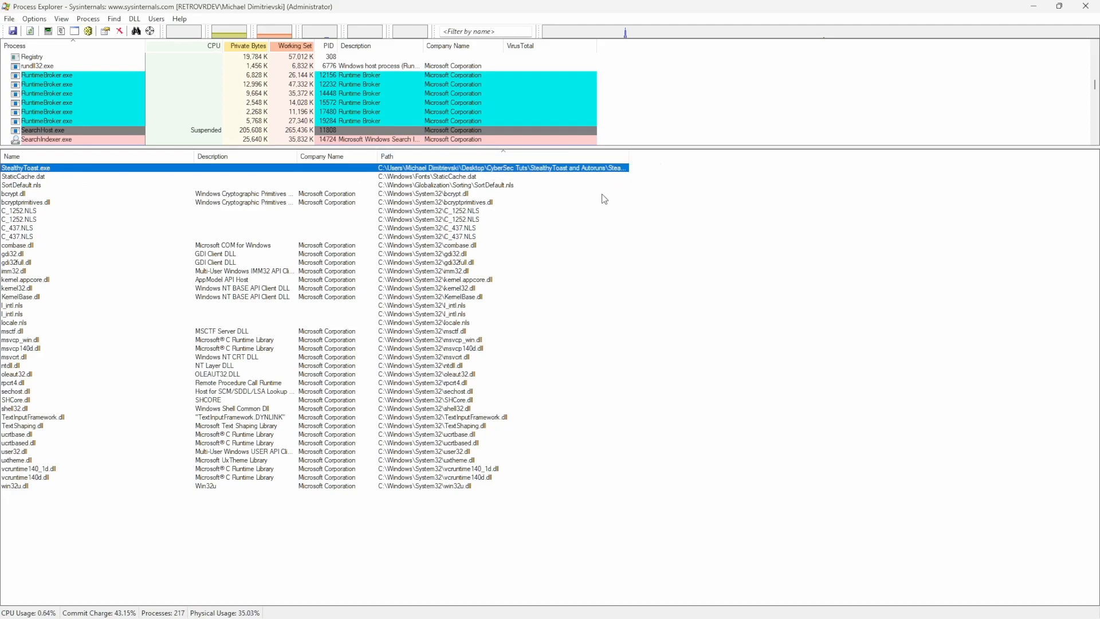
# Step: Narrow the Path column and look through StealthyToast.exe's loaded modules, including SortDefault.nls, kernel.appcore.dll and oleaut32.dll
pyautogui.moveTo(629, 156); pyautogui.dragTo(458, 156)
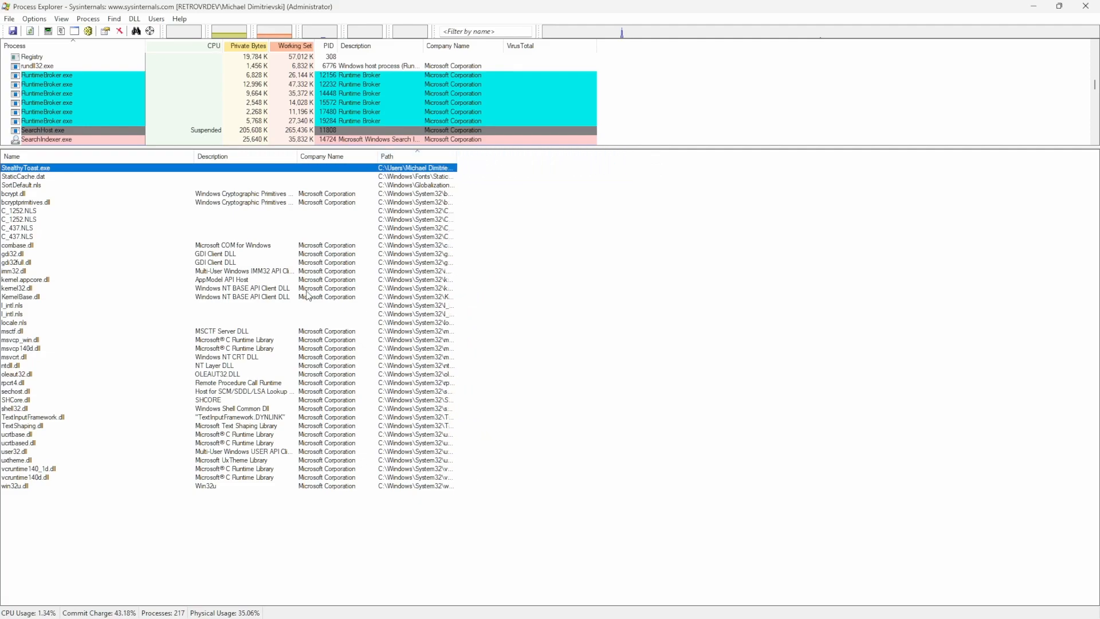
pyautogui.click(32, 186)
pyautogui.click(23, 280)
pyautogui.click(30, 374)
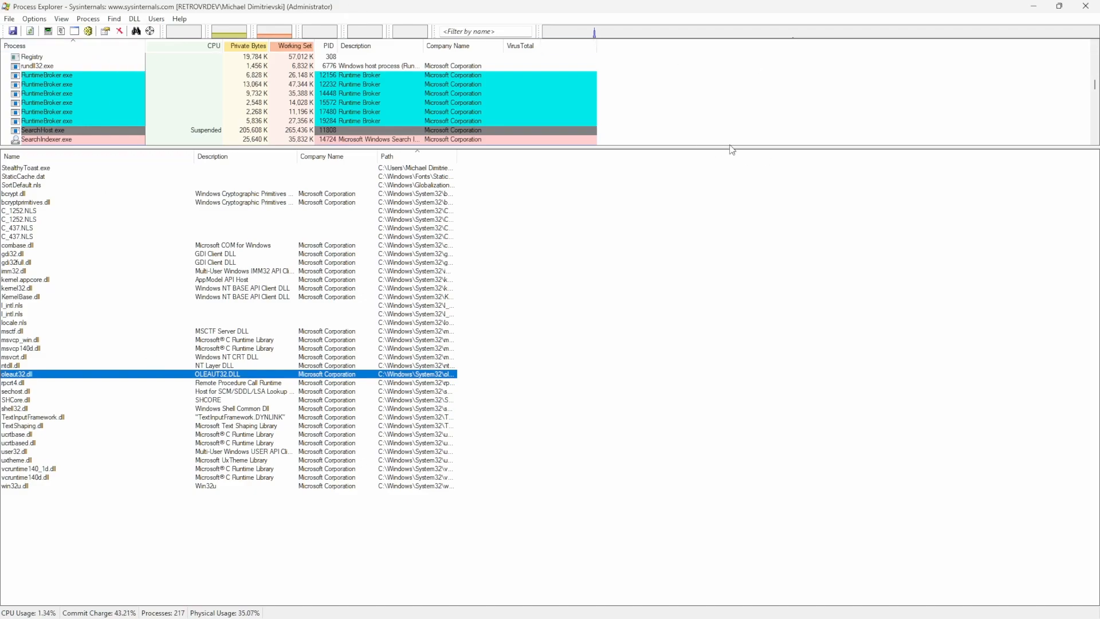
# Step: Widen the Path column to show StealthyToast.exe's full file path, and enlarge the process list again
pyautogui.moveTo(457, 156); pyautogui.dragTo(751, 156)
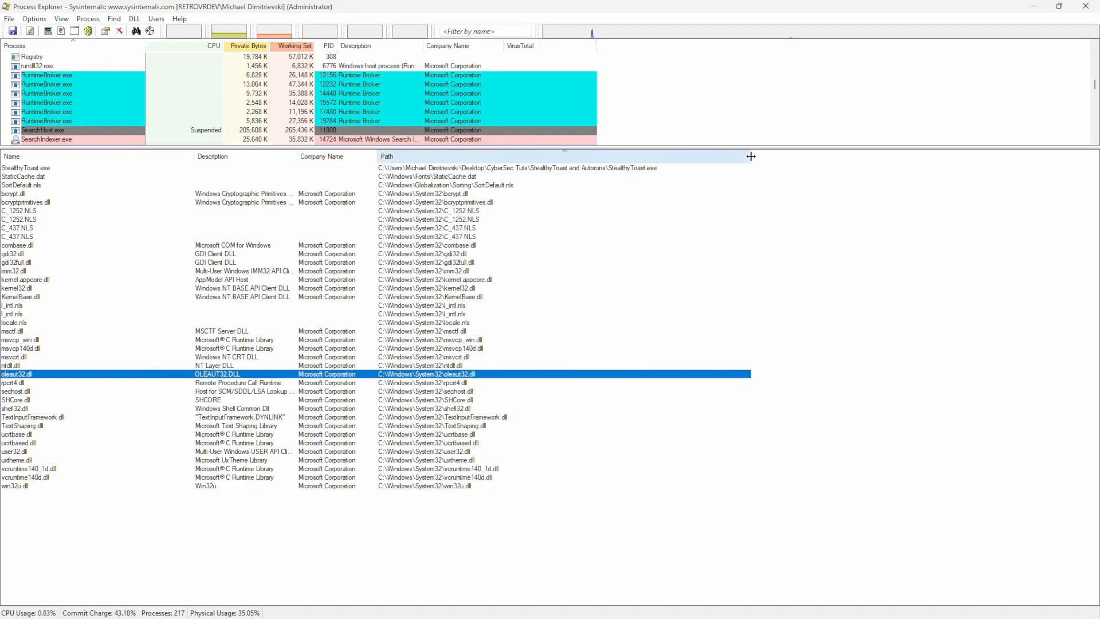
pyautogui.click(635, 168)
pyautogui.moveTo(197, 147); pyautogui.dragTo(196, 324)
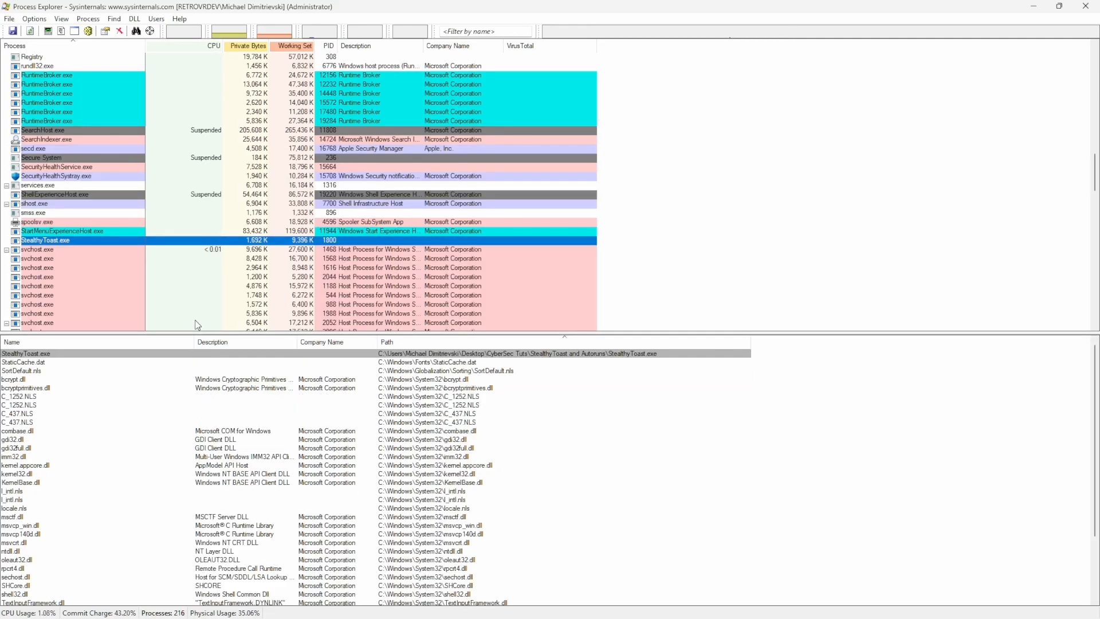
# Step: Open the properties of the StealthyToast.exe process
pyautogui.moveTo(55, 249)
pyautogui.rightClick(49, 243)
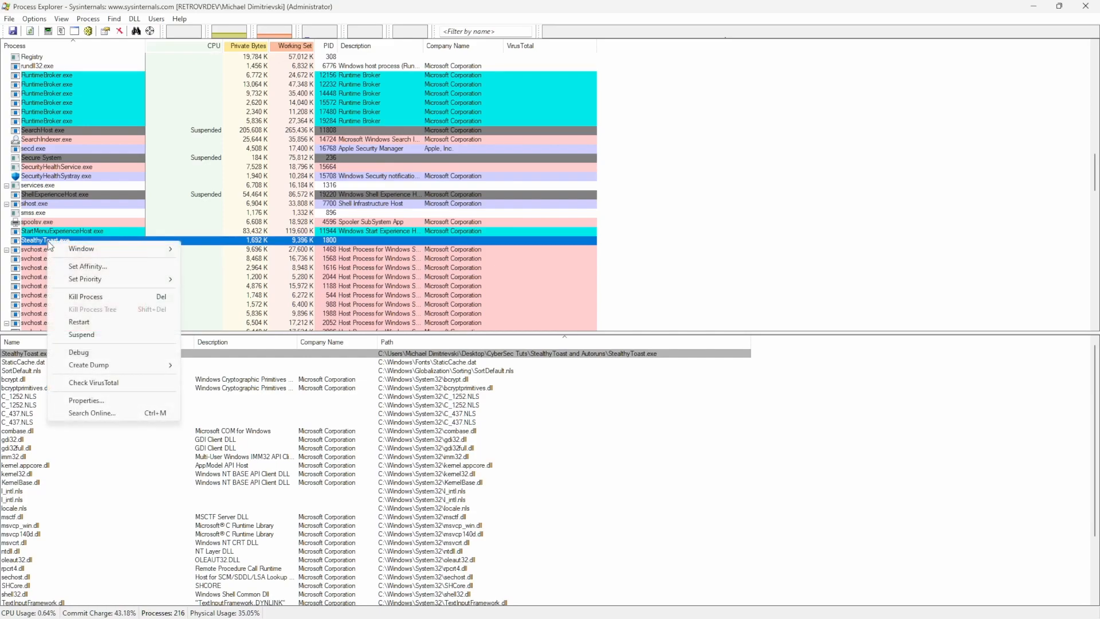
pyautogui.click(96, 403)
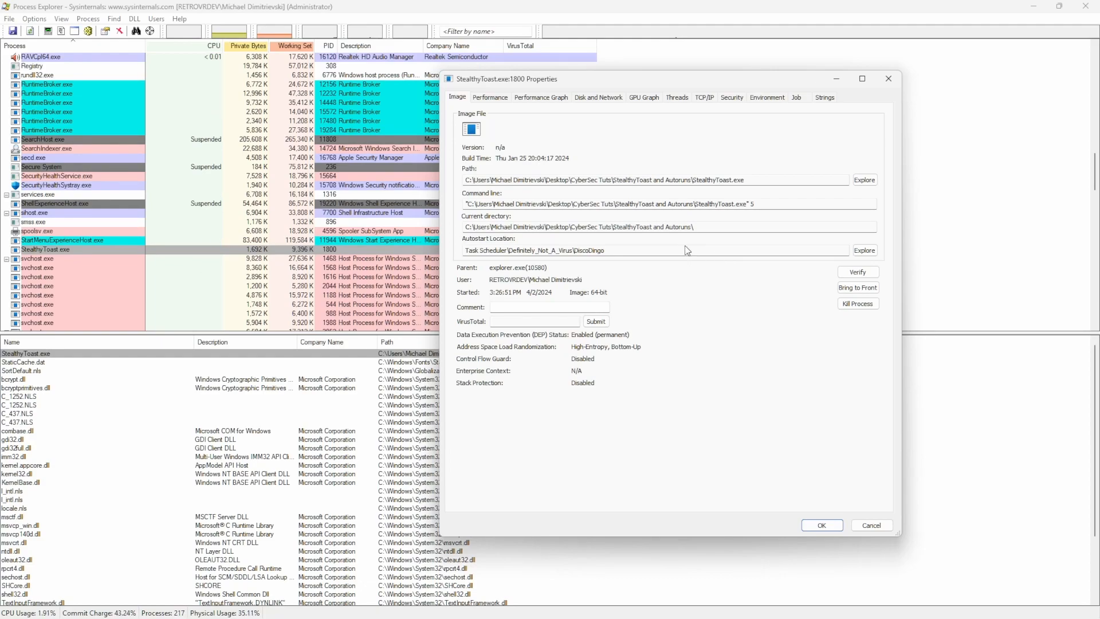
# Step: Submit StealthyToast.exe to VirusTotal from its process properties
pyautogui.scroll(-1, 213, 240)
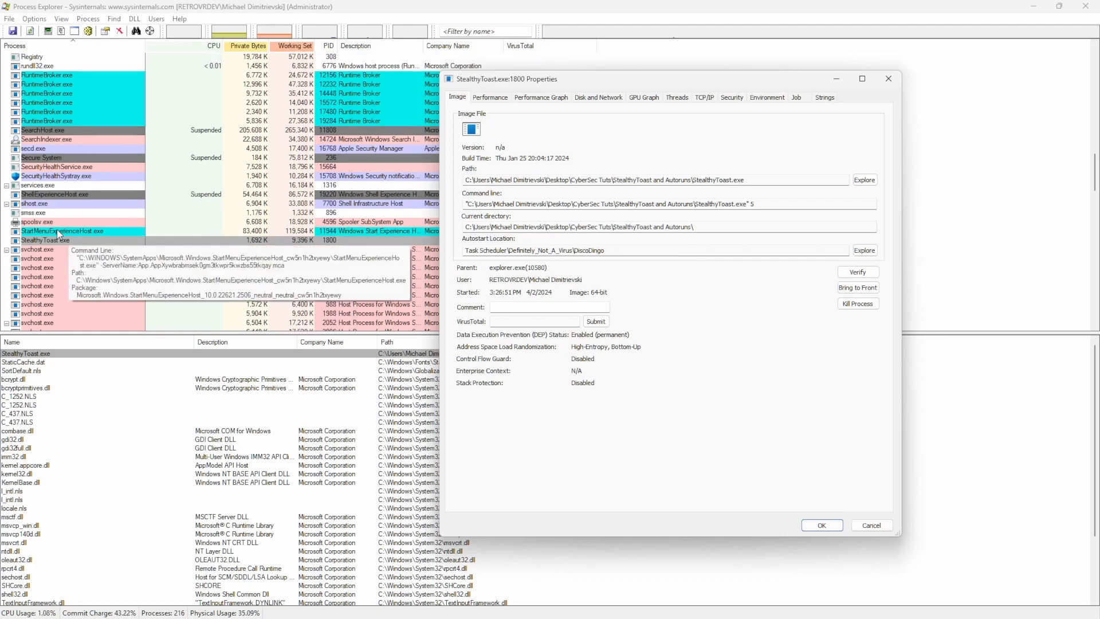
pyautogui.rightClick(52, 240)
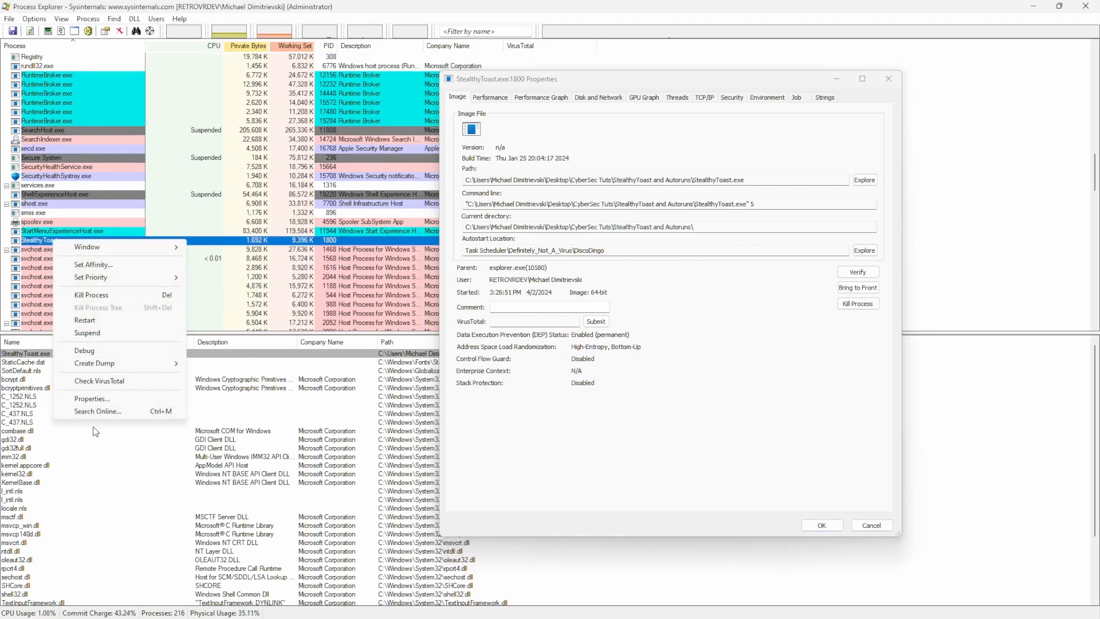
pyautogui.click(560, 430)
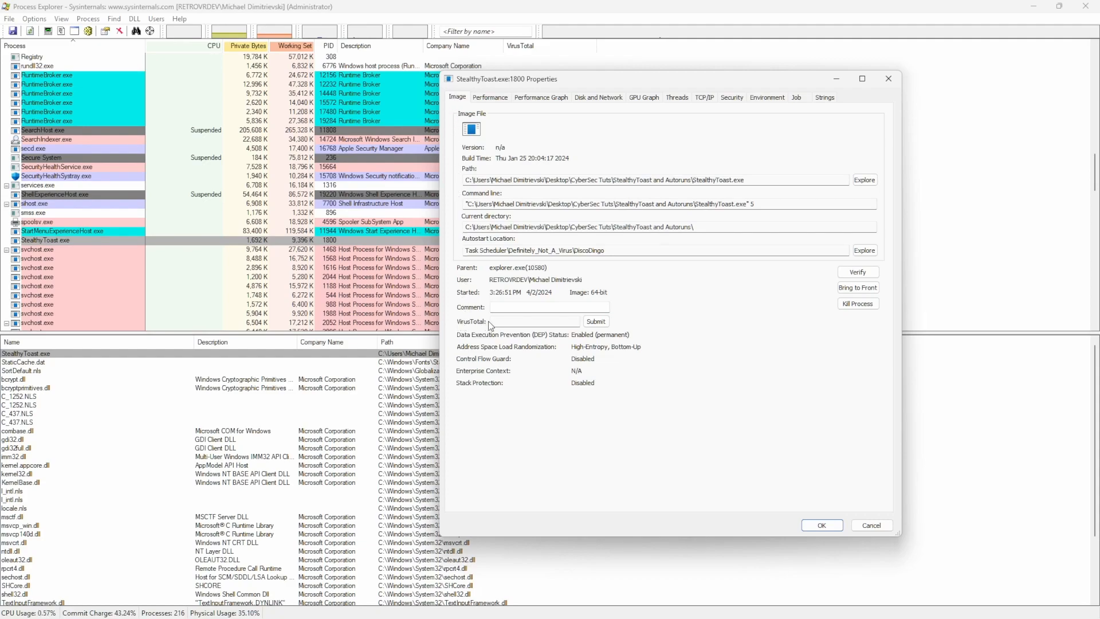
pyautogui.click(598, 323)
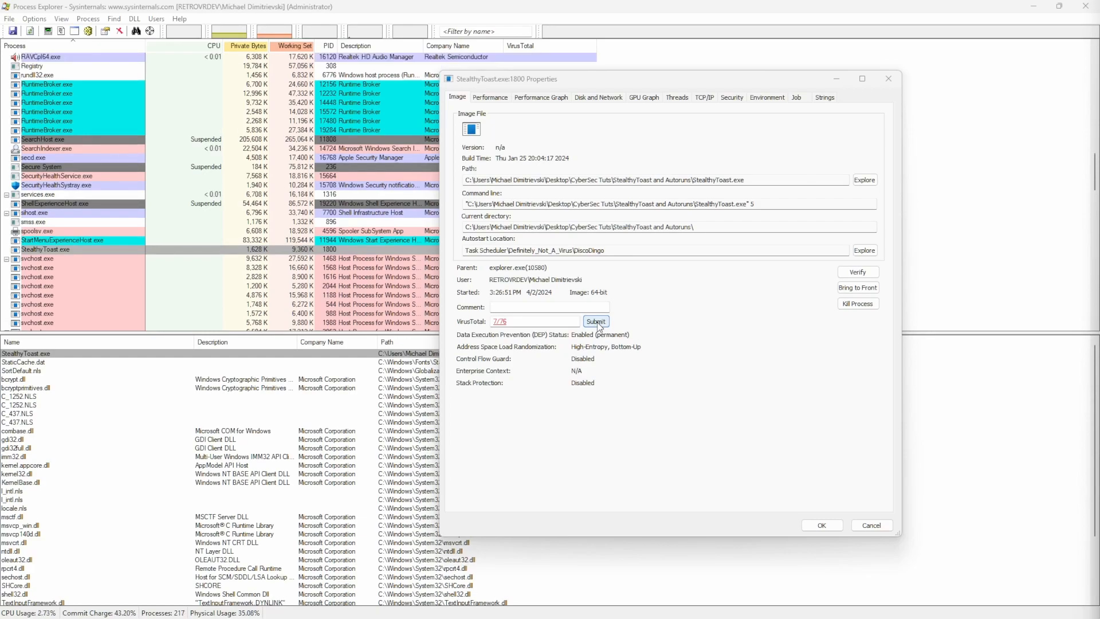
# Step: Examine StealthyToast.exe's command line, including the argument after the executable path
pyautogui.moveTo(496, 180); pyautogui.dragTo(465, 204)
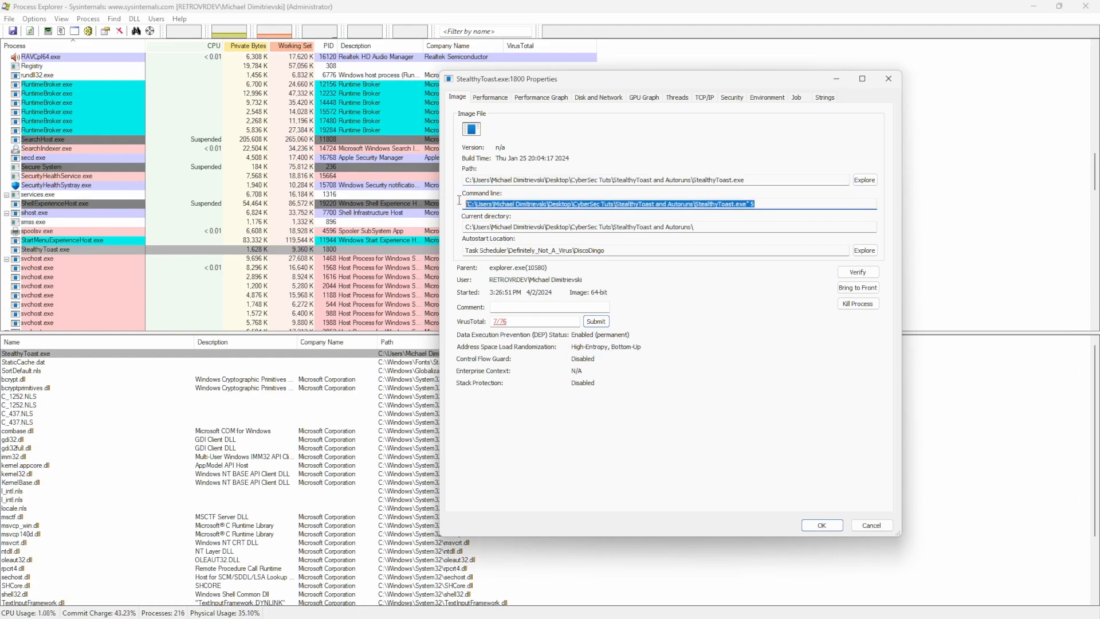
pyautogui.click(751, 205)
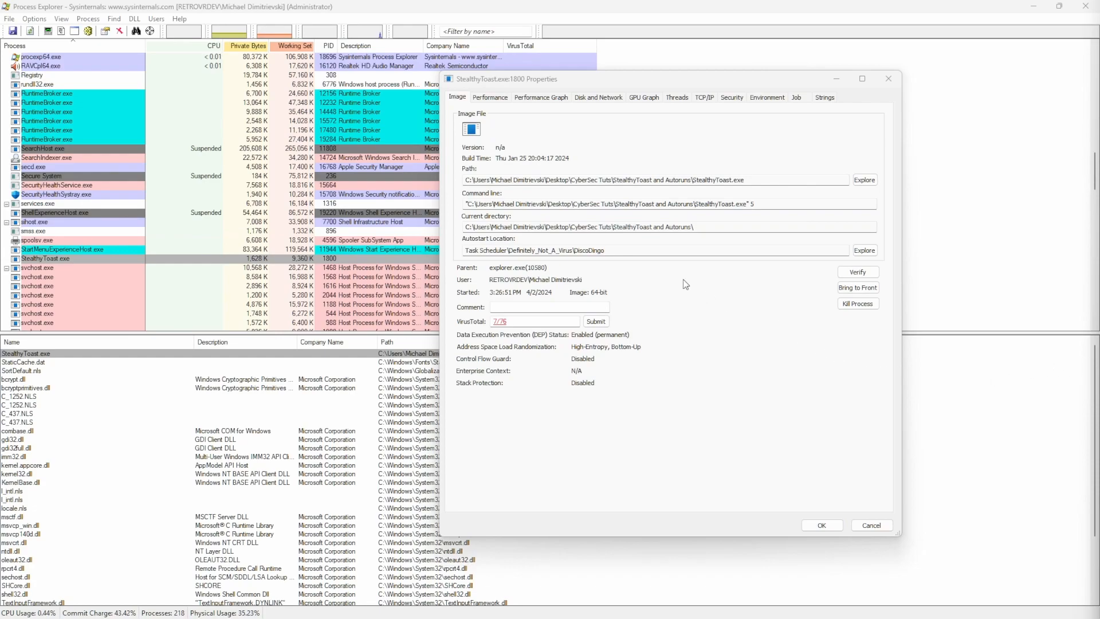
pyautogui.click(464, 241)
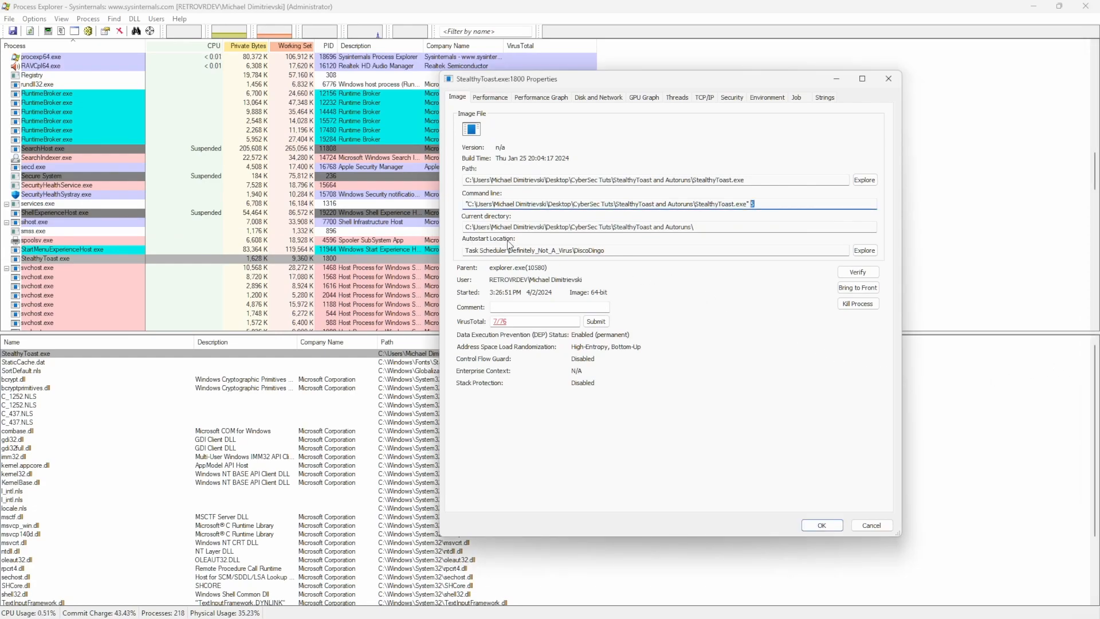
# Step: Examine StealthyToast.exe's autostart location, highlighting the scheduled task's folder and task name
pyautogui.click(465, 250)
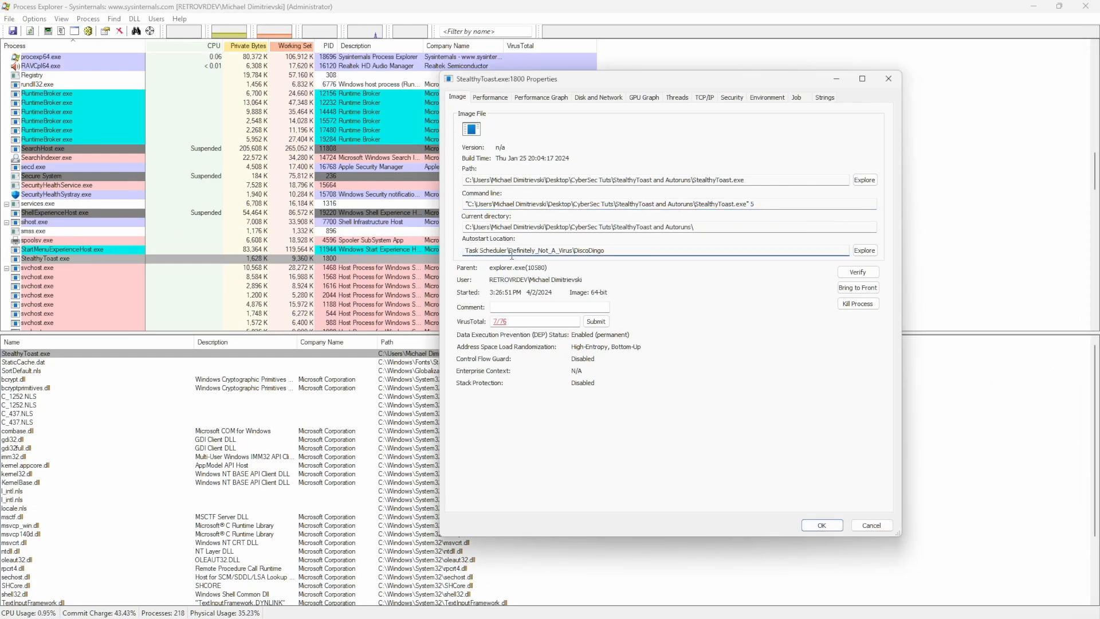
pyautogui.moveTo(508, 250); pyautogui.dragTo(628, 252)
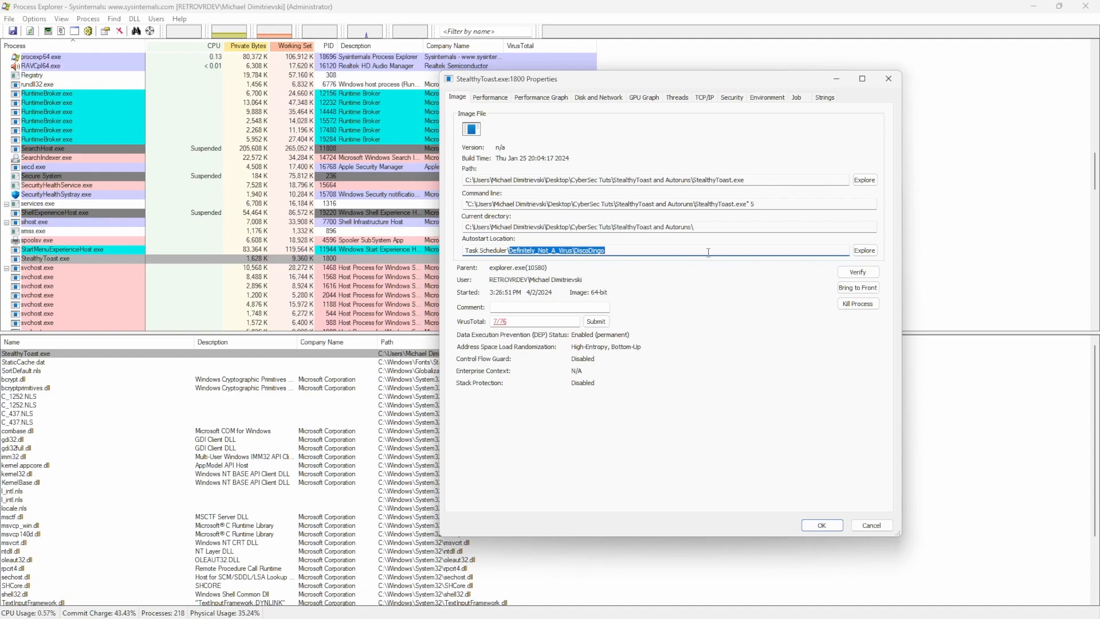
pyautogui.moveTo(509, 251); pyautogui.dragTo(574, 256)
pyautogui.click(515, 251)
pyautogui.doubleClick(592, 251)
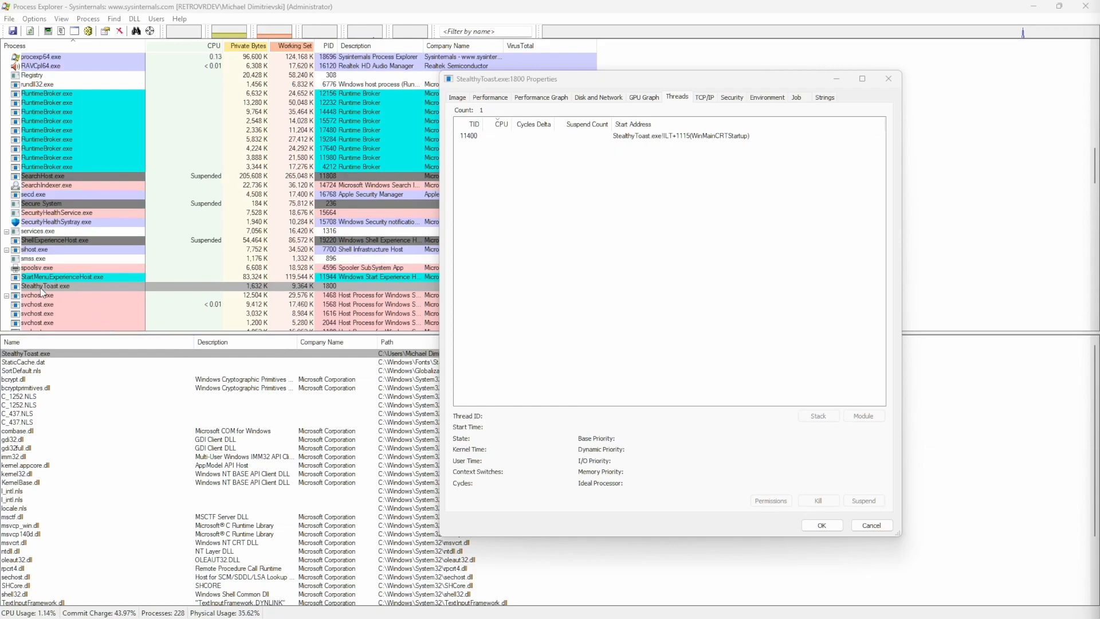
# Step: Kill the StealthyToast.exe process and confirm the termination
pyautogui.click(42, 289)
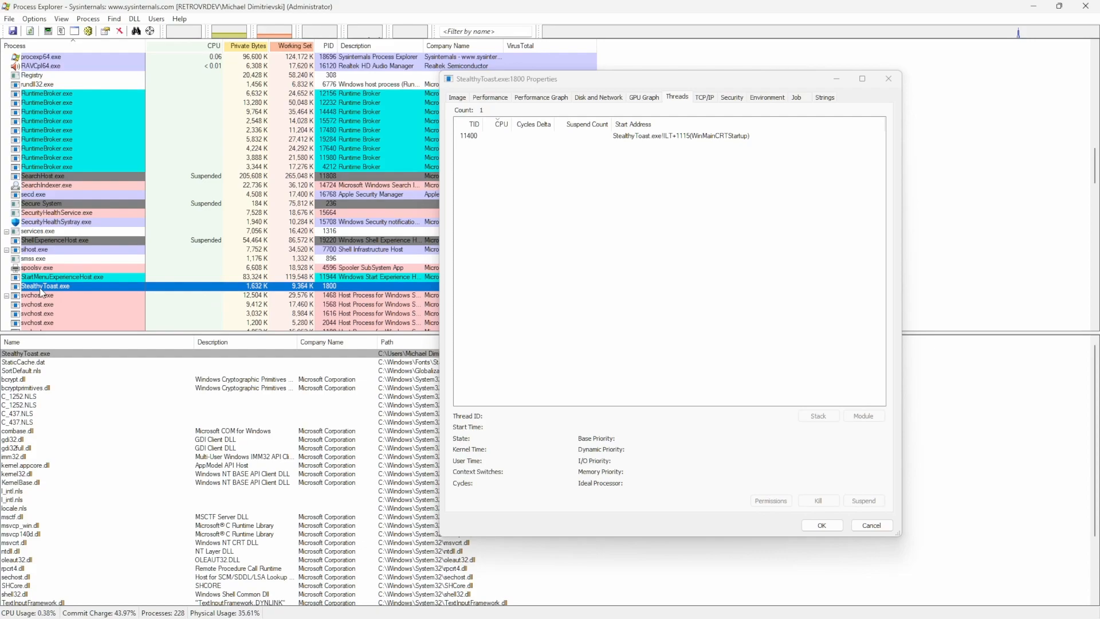
pyautogui.rightClick(42, 292)
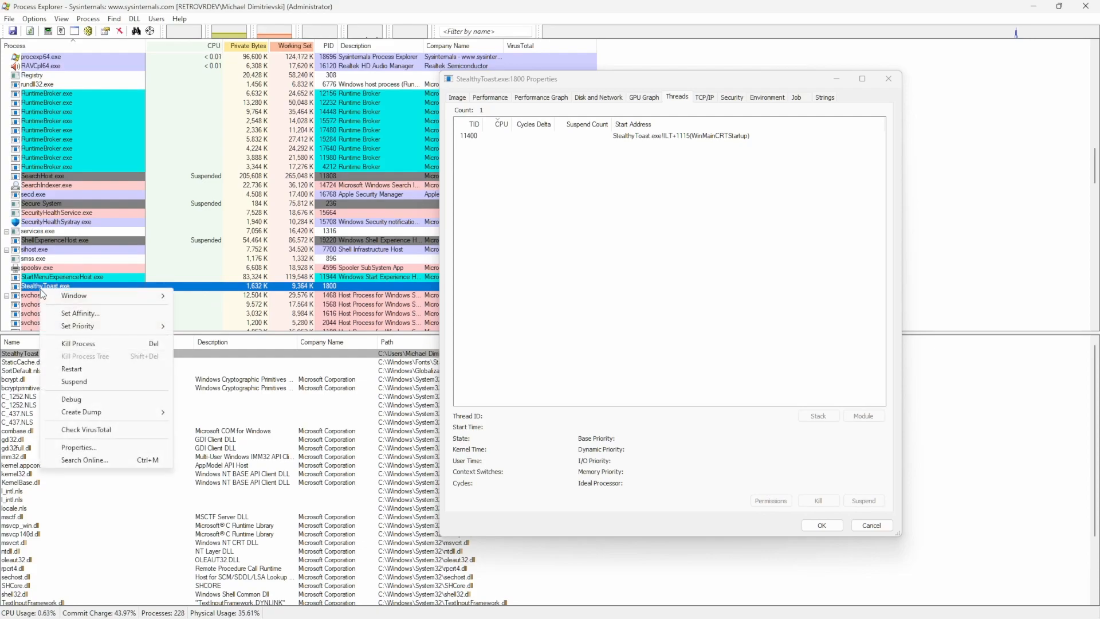
pyautogui.click(88, 347)
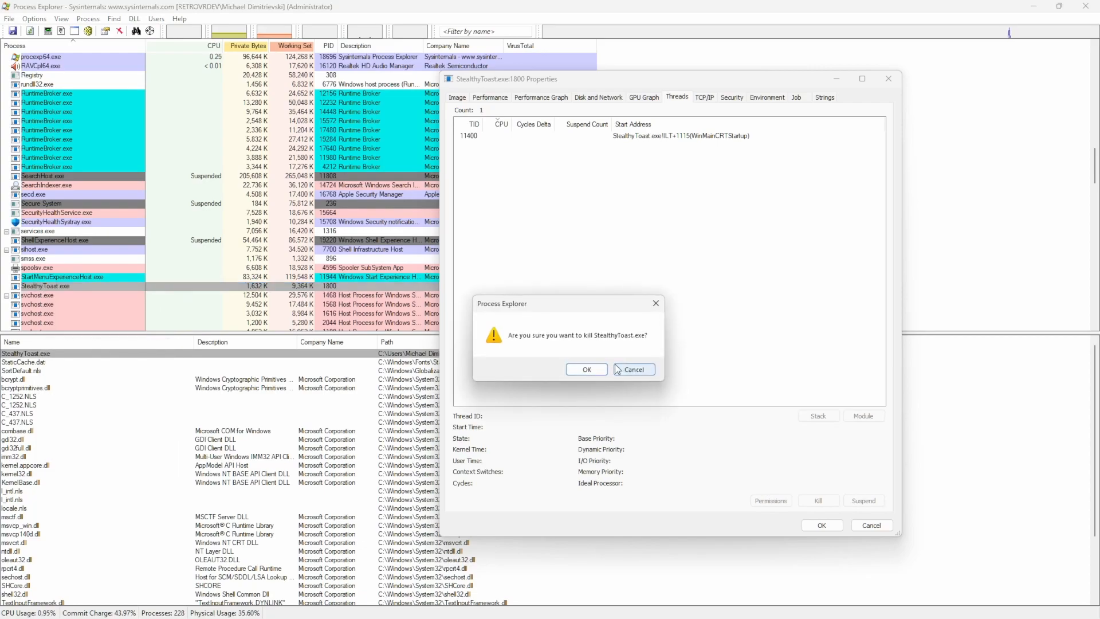
pyautogui.click(587, 369)
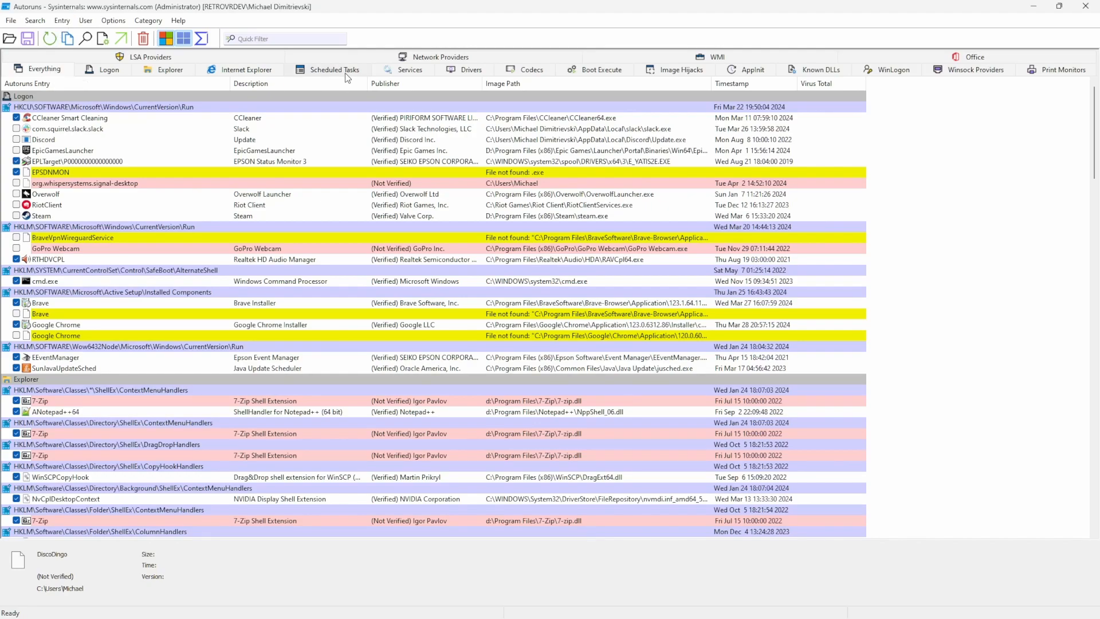
# Step: List only the scheduled-task autostart entries in Autoruns
pyautogui.click(324, 73)
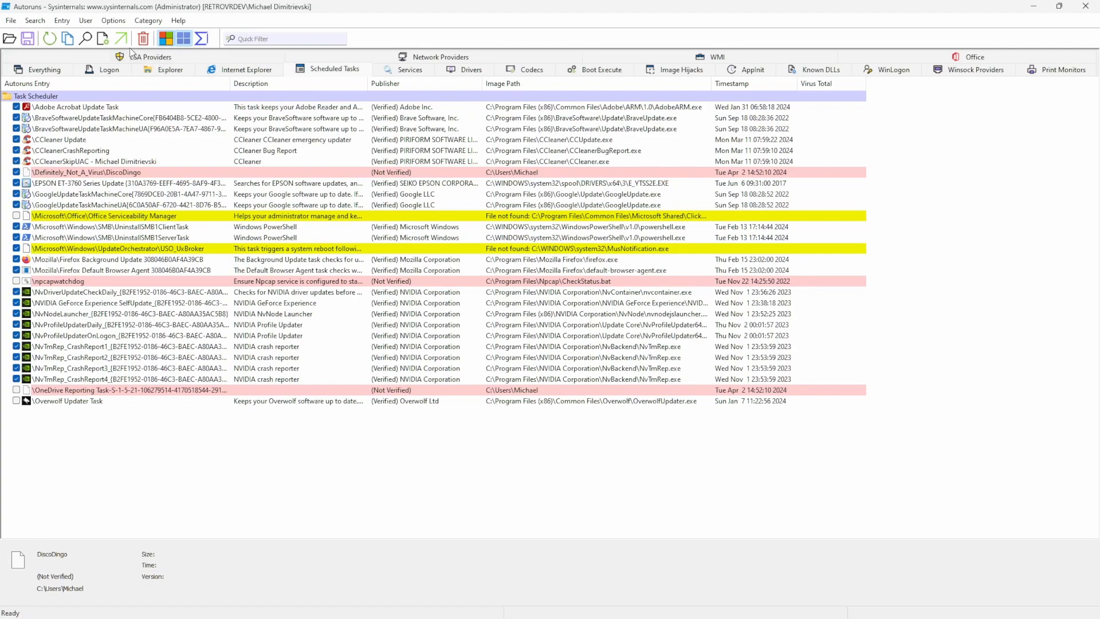
pyautogui.click(112, 21)
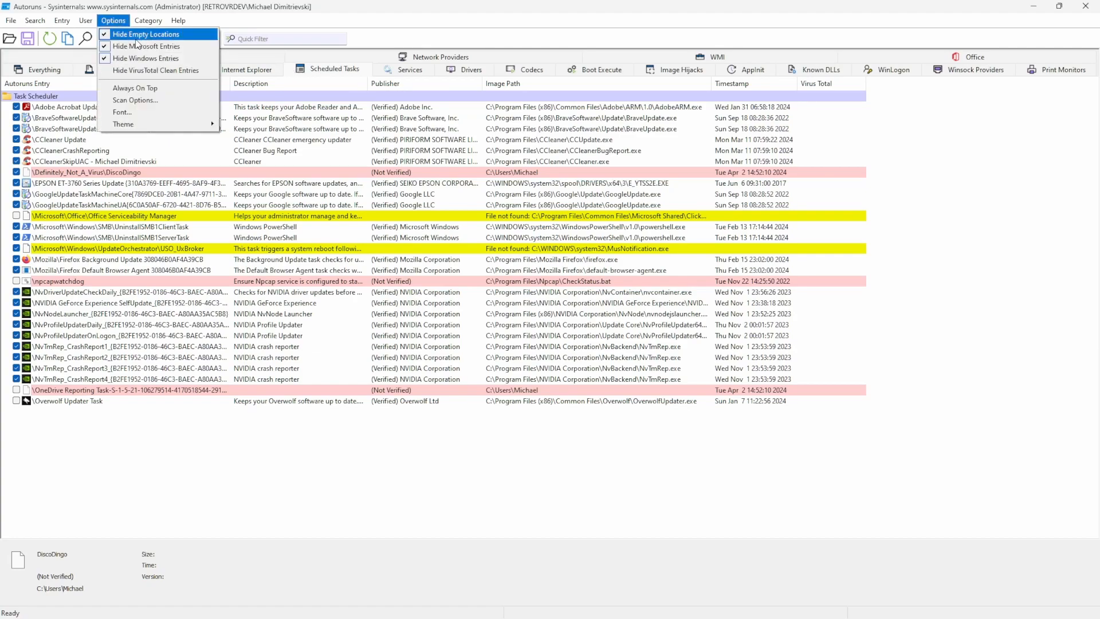
pyautogui.click(187, 74)
pyautogui.click(112, 21)
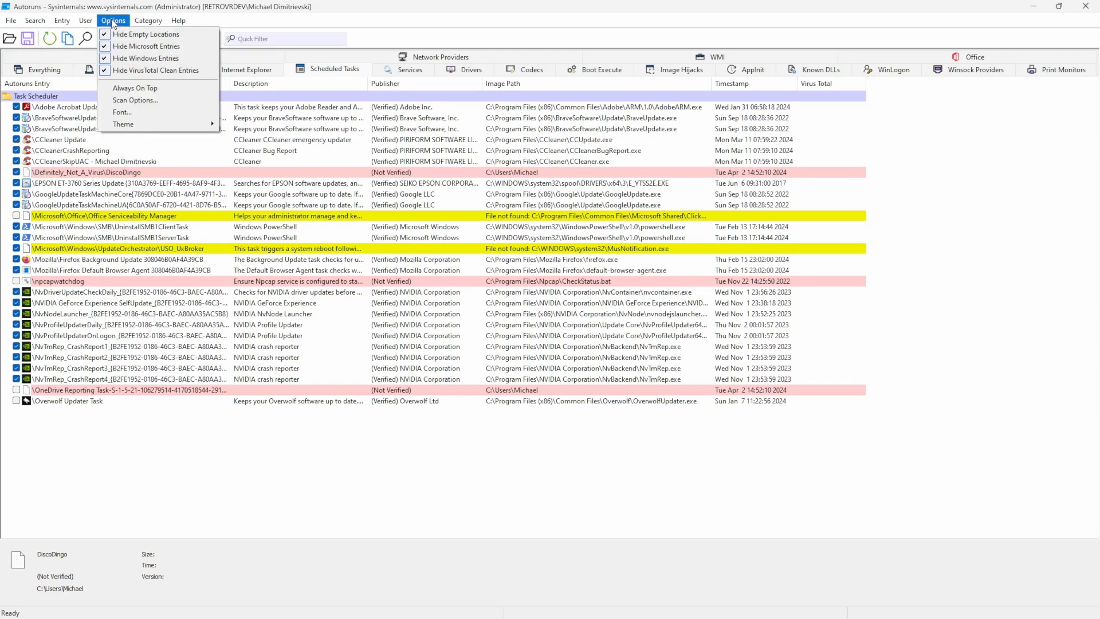
pyautogui.click(155, 70)
pyautogui.click(113, 21)
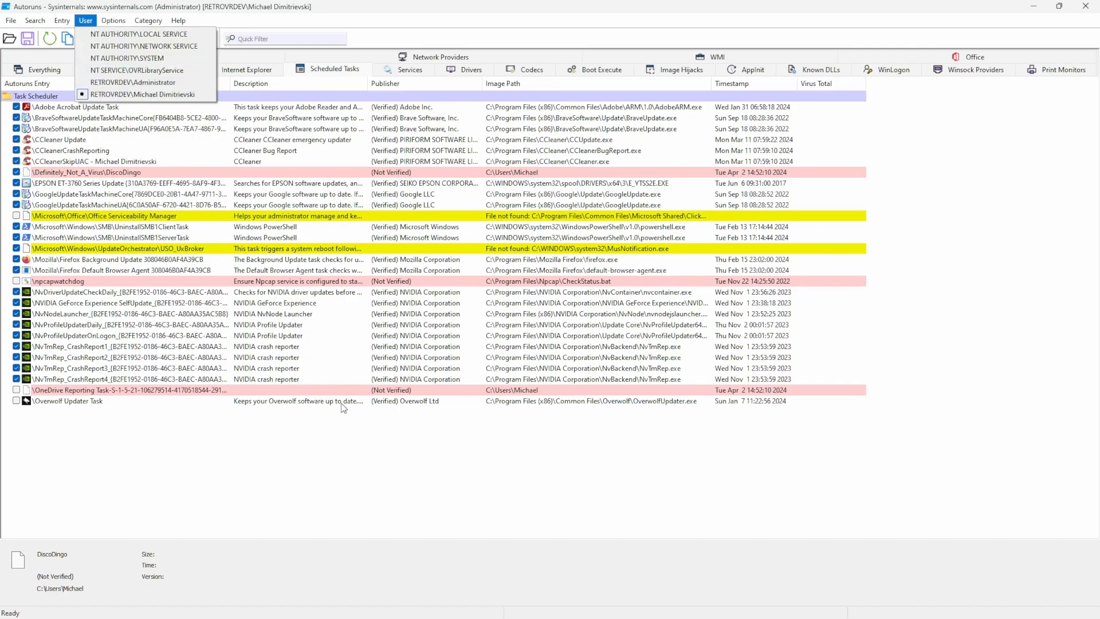
pyautogui.click(411, 467)
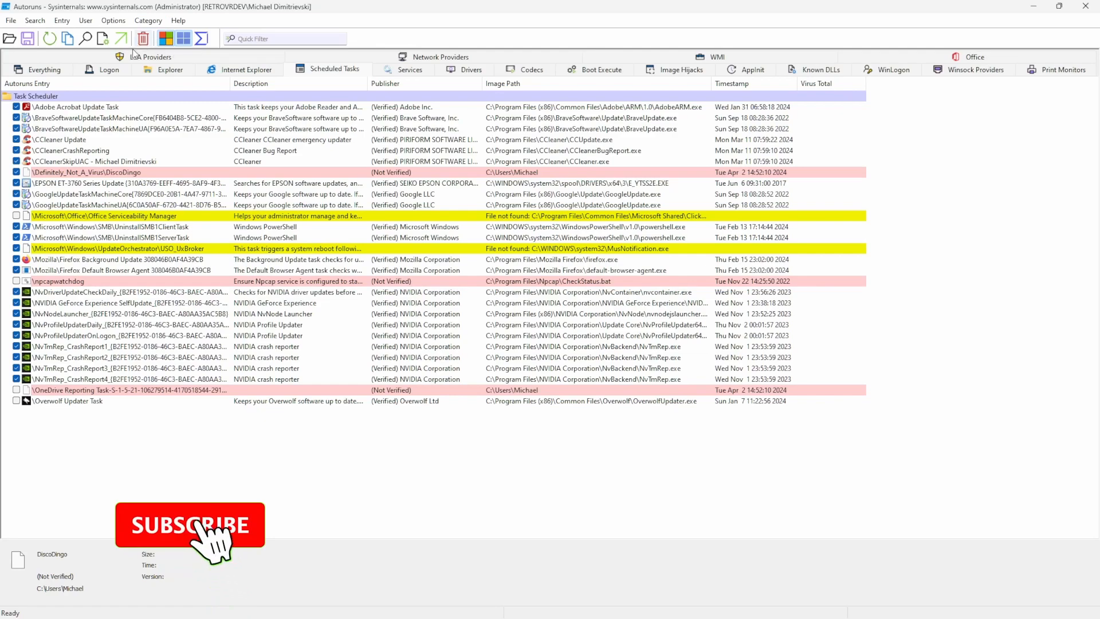
# Step: Compare the details of the Definitely_Not_A_Virus\DiscoDingo entry with the verified Adobe, Brave and CCleaner tasks
pyautogui.click(110, 172)
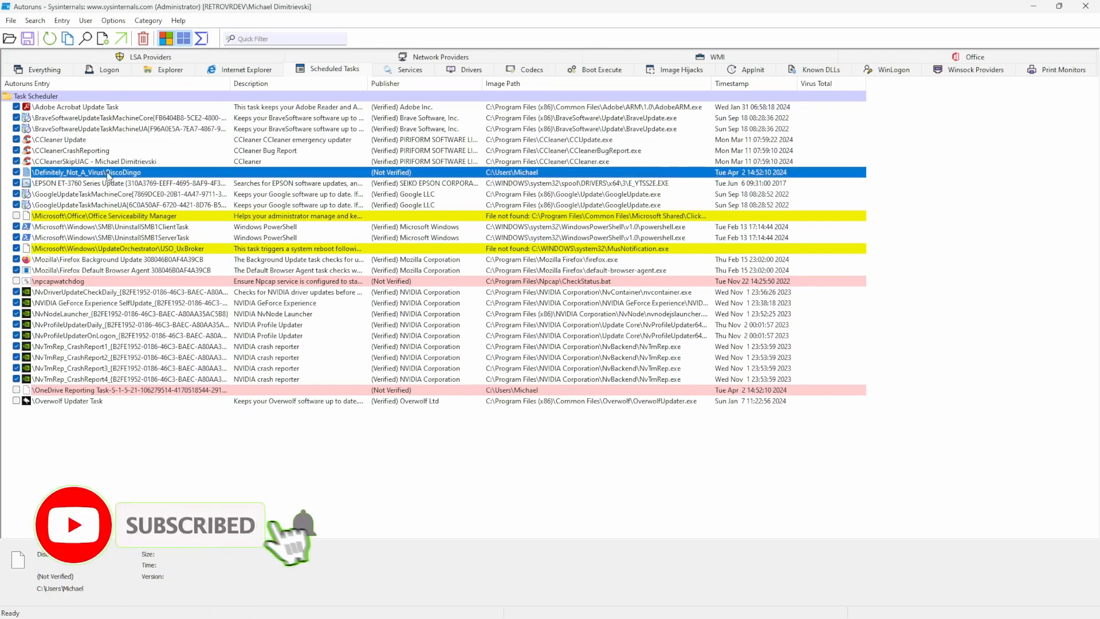
pyautogui.click(67, 109)
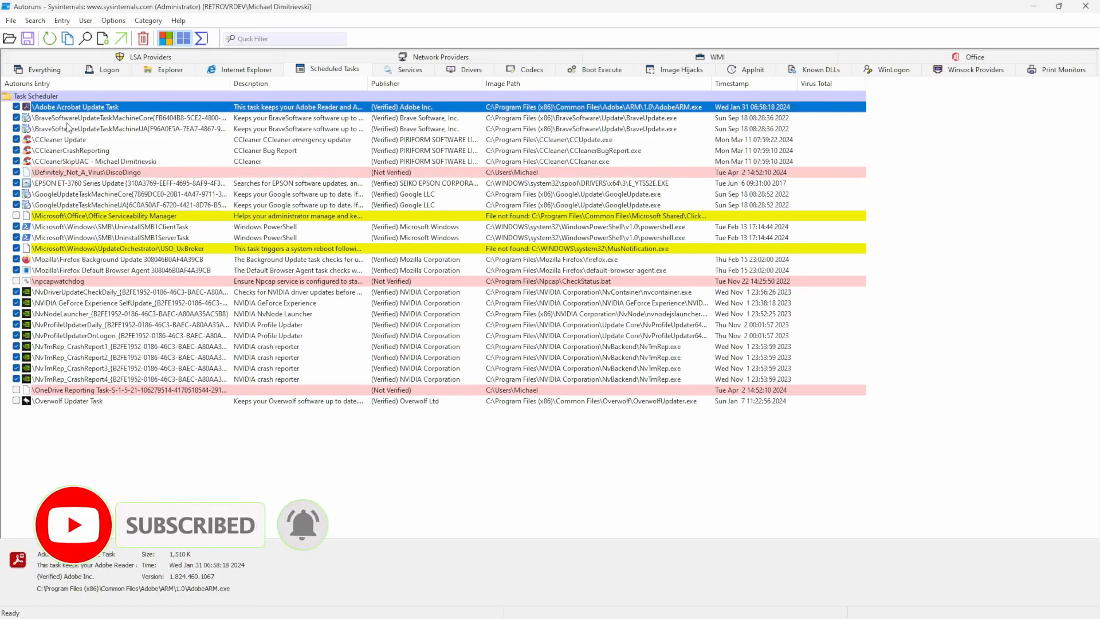
pyautogui.click(72, 129)
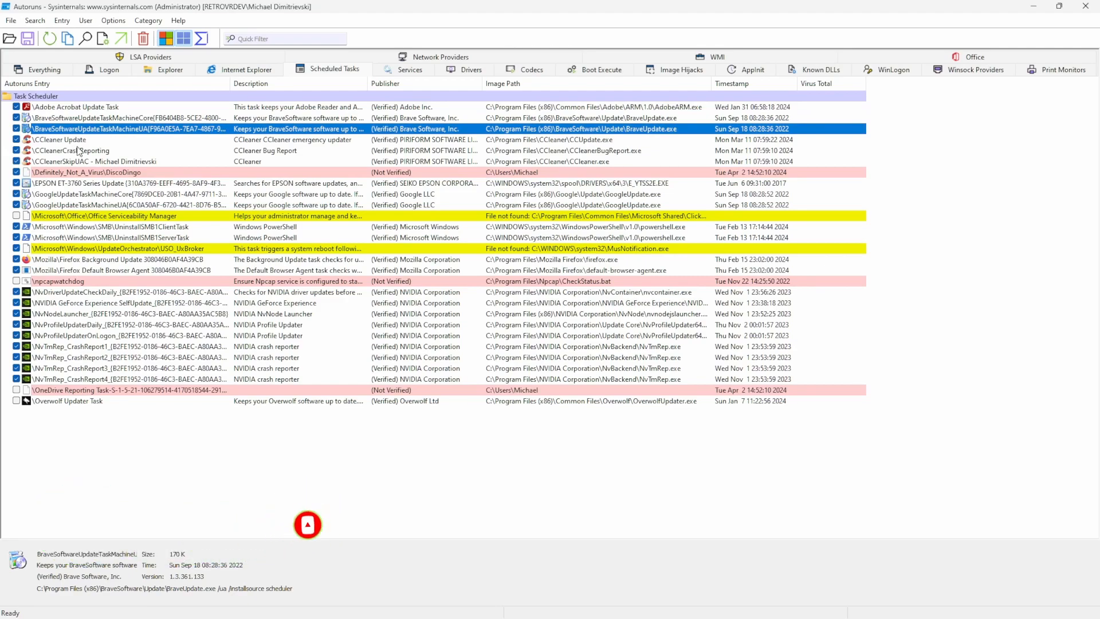
pyautogui.click(64, 150)
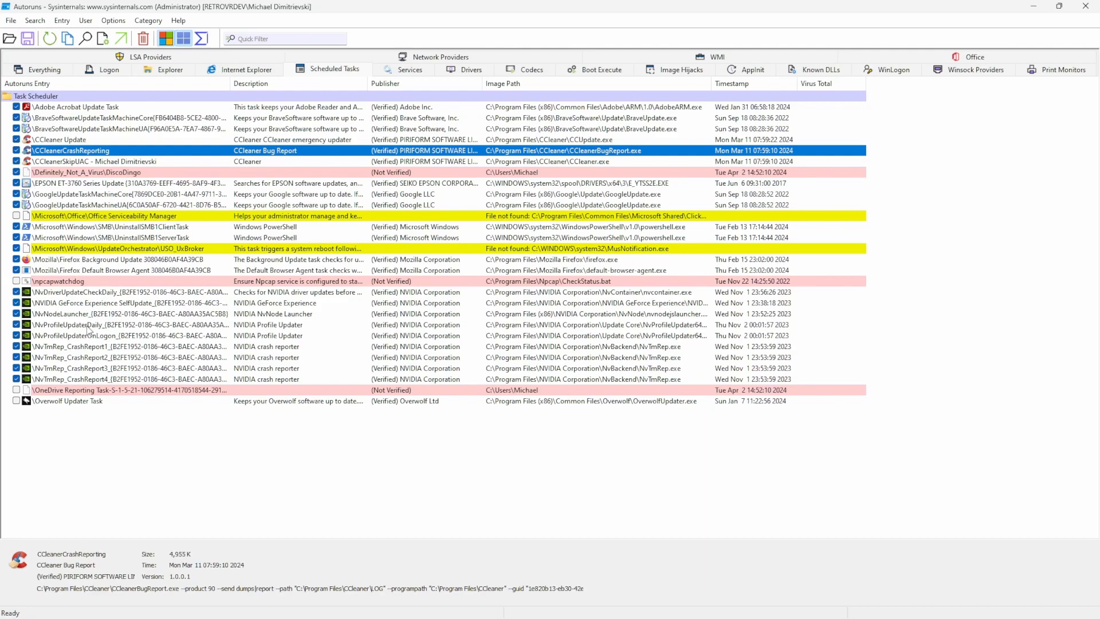
pyautogui.click(95, 175)
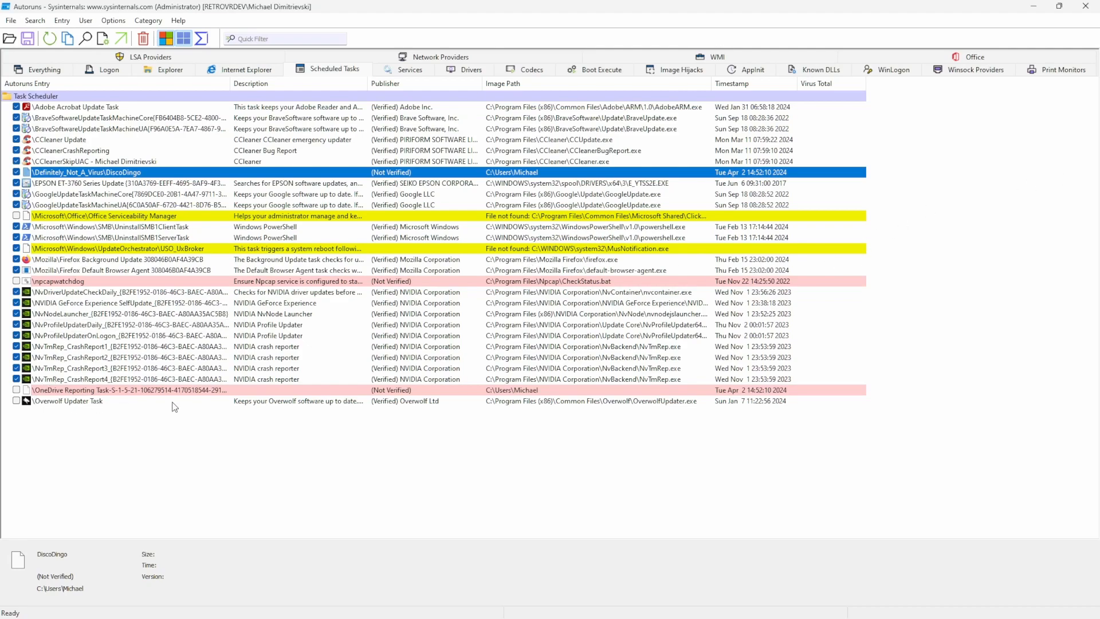
# Step: Compare the image paths of the Overwolf and CCleaner tasks with DiscoDingo's, highlighting DiscoDingo's path in the entry details
pyautogui.click(610, 403)
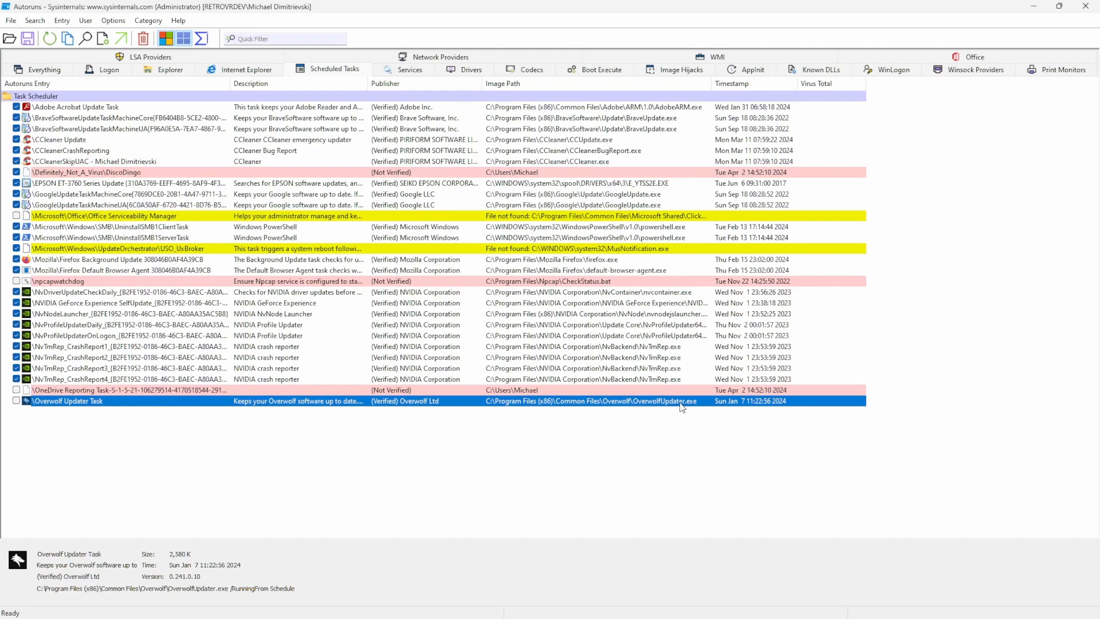
pyautogui.click(548, 163)
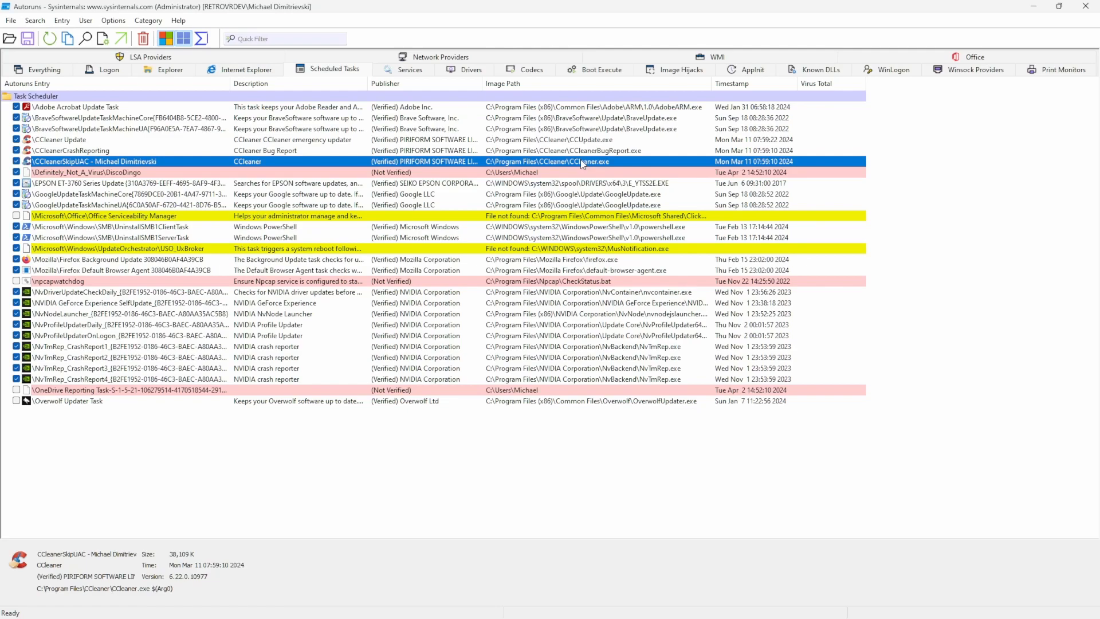
pyautogui.press('Down')
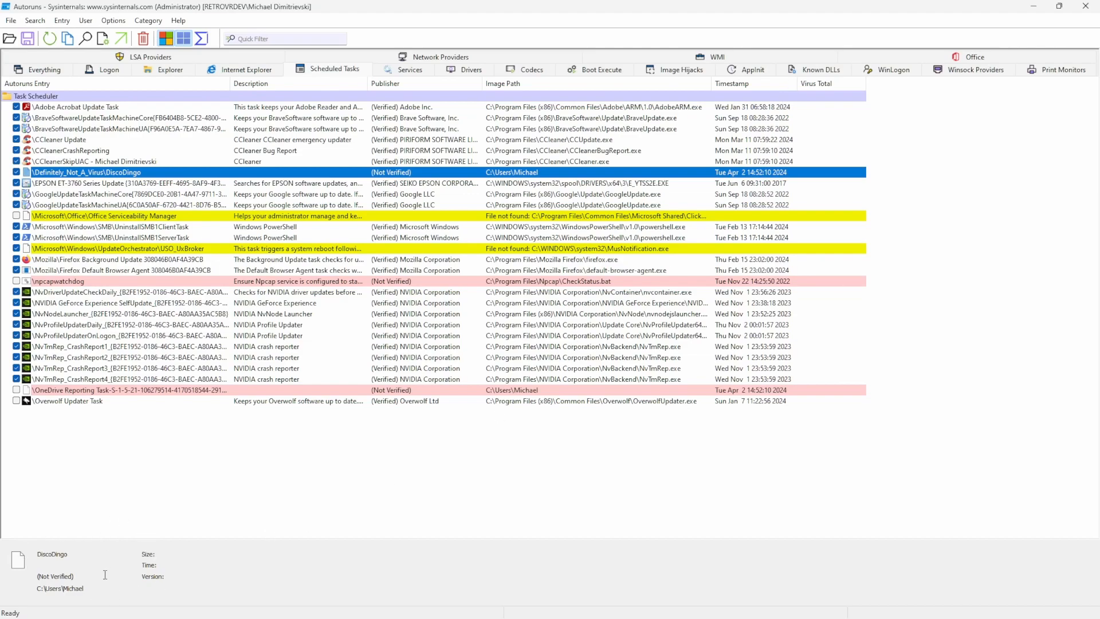
pyautogui.moveTo(86, 589); pyautogui.dragTo(35, 589)
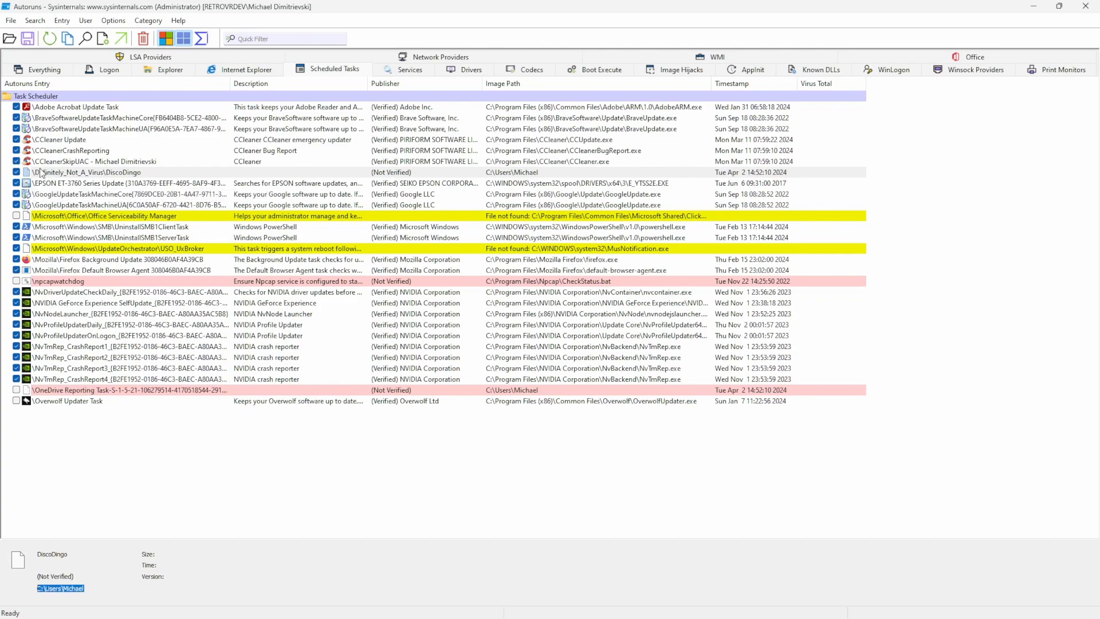
# Step: Jump from the DiscoDingo entry to Task Scheduler and open the Definitely_Not_A_Virus folder in the Task Scheduler Library
pyautogui.rightClick(66, 174)
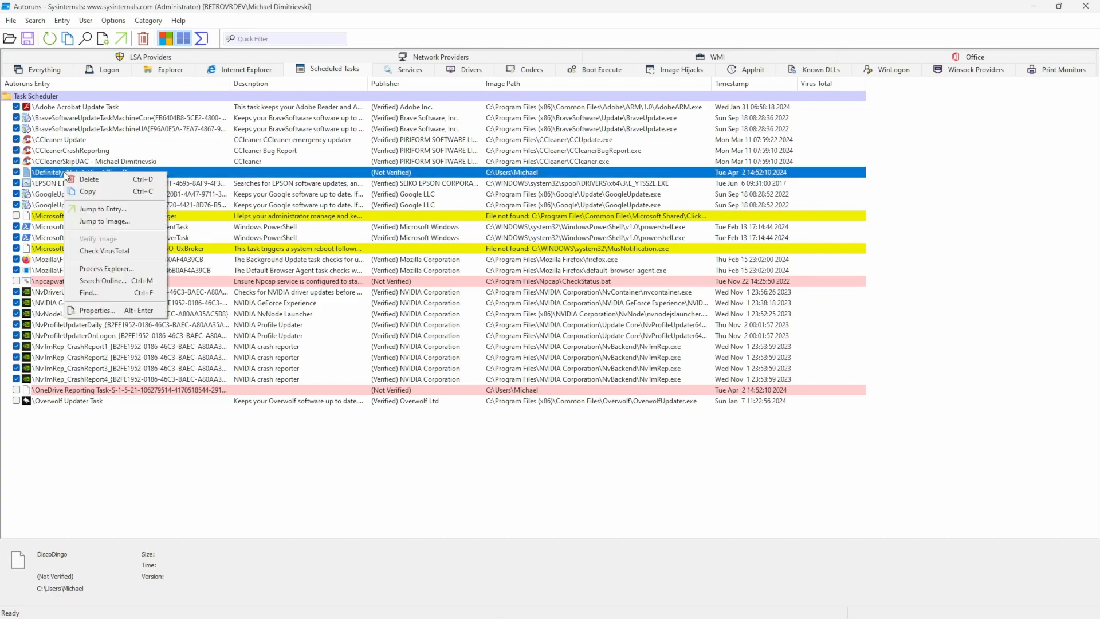
pyautogui.click(127, 213)
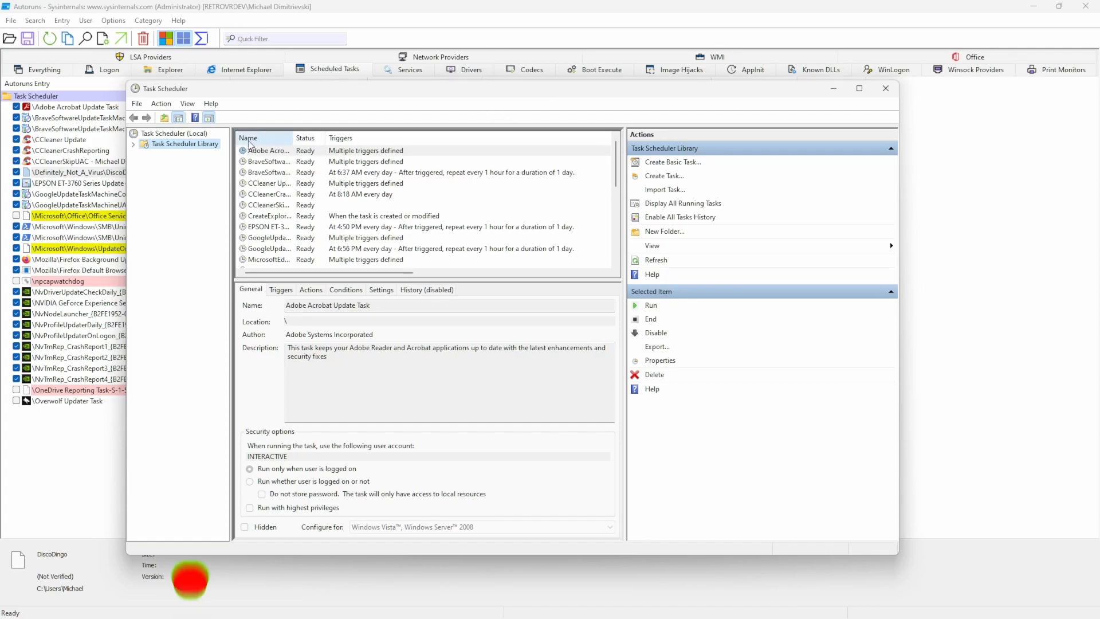
pyautogui.click(134, 143)
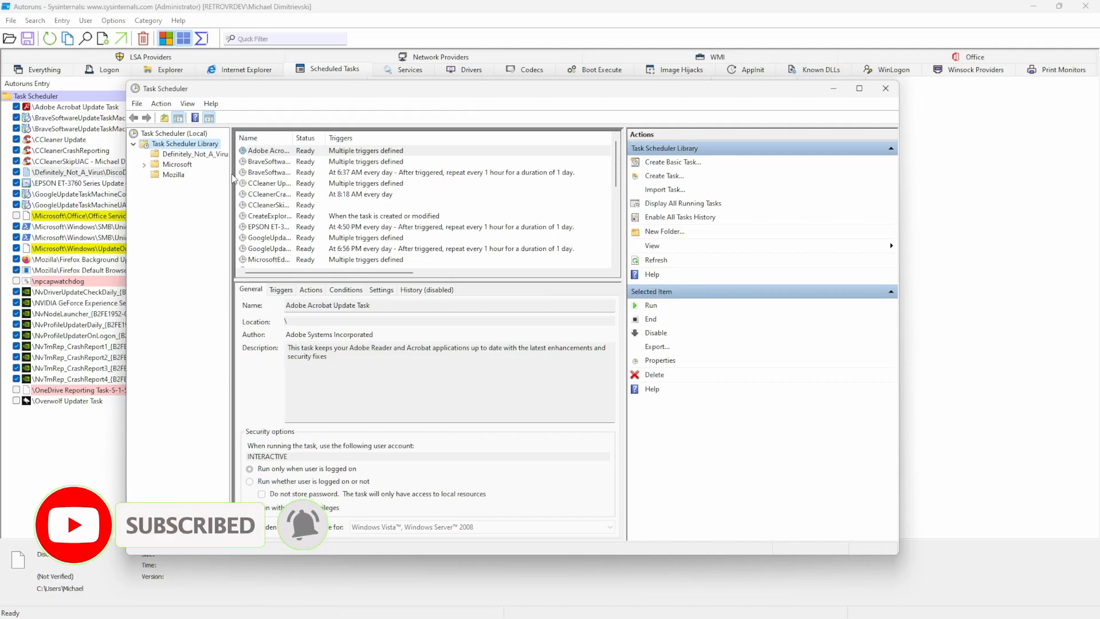
pyautogui.moveTo(230, 179); pyautogui.dragTo(290, 179)
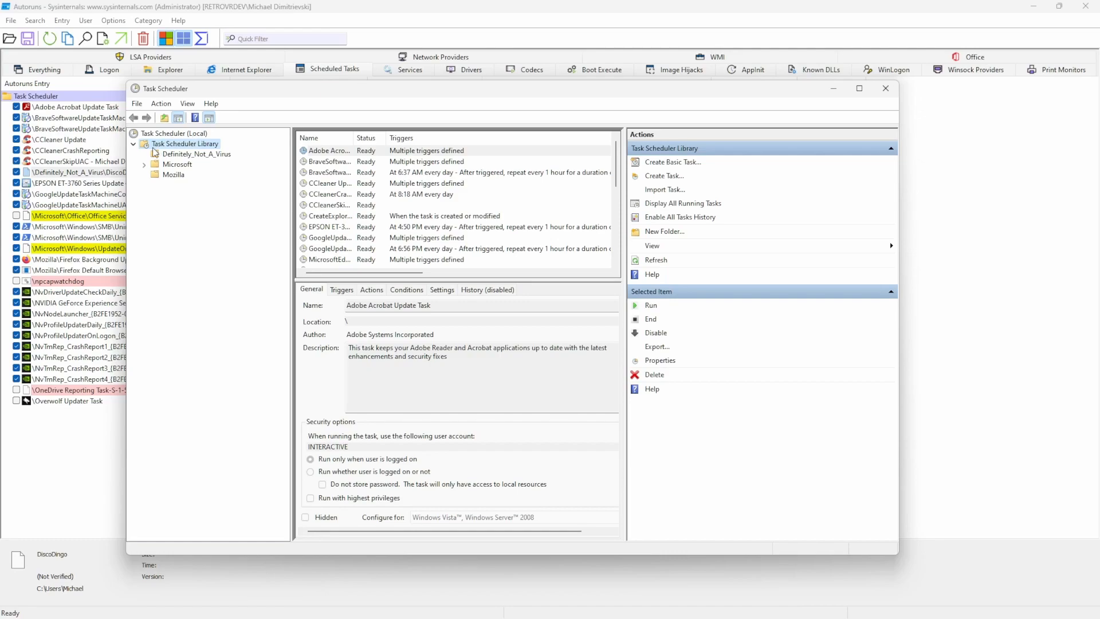
pyautogui.click(183, 155)
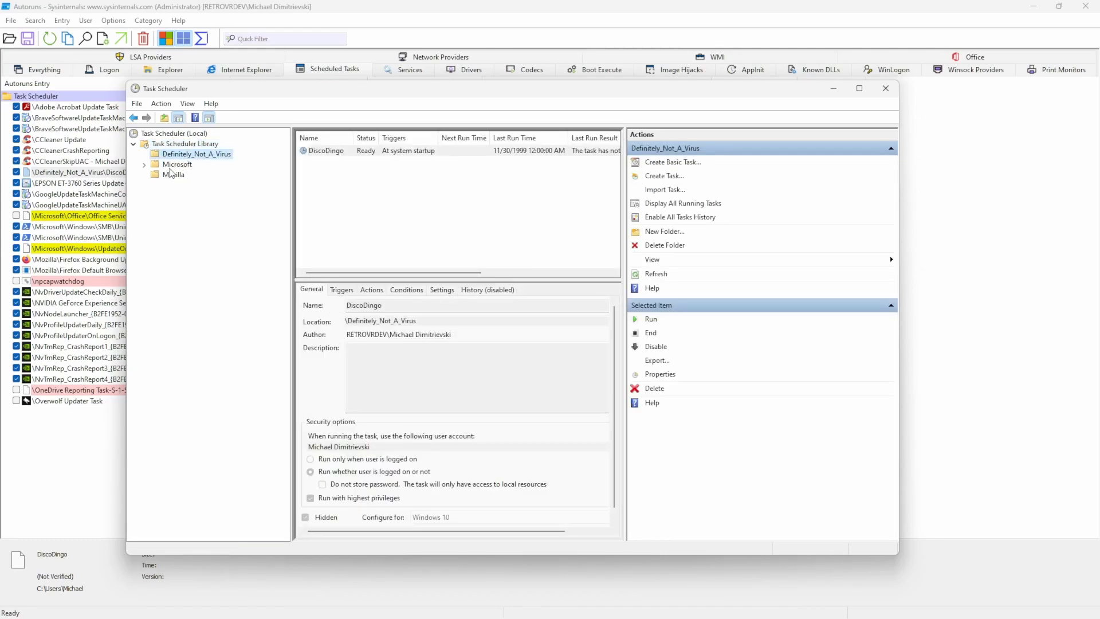
# Step: Look through the Microsoft and Mozilla task folders for comparison and return to the Definitely_Not_A_Virus folder
pyautogui.click(144, 164)
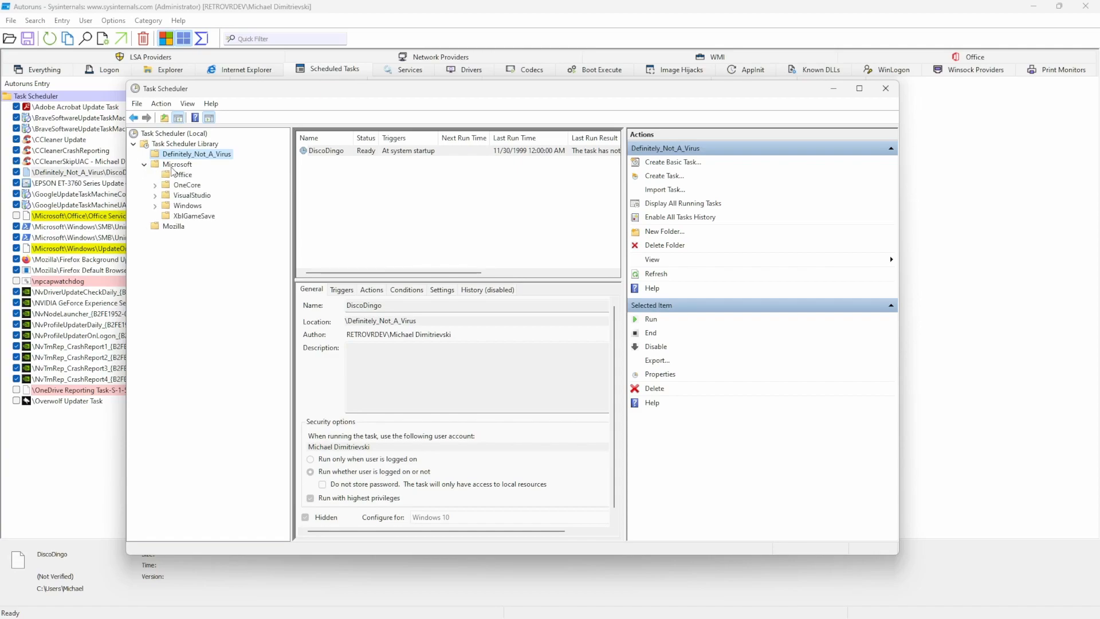
pyautogui.click(172, 228)
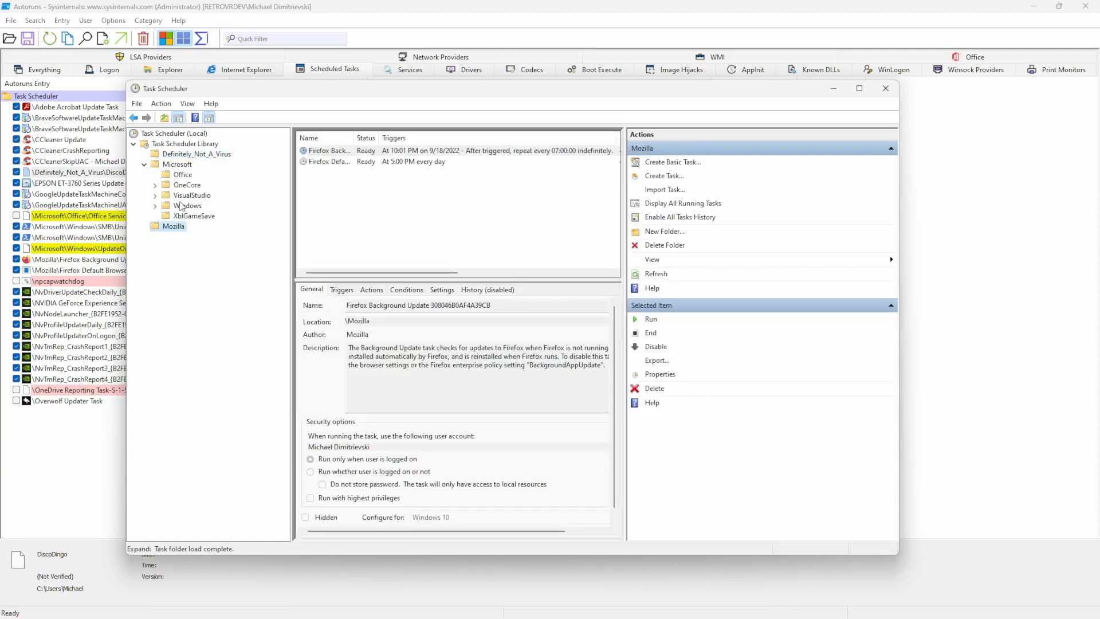
pyautogui.click(178, 156)
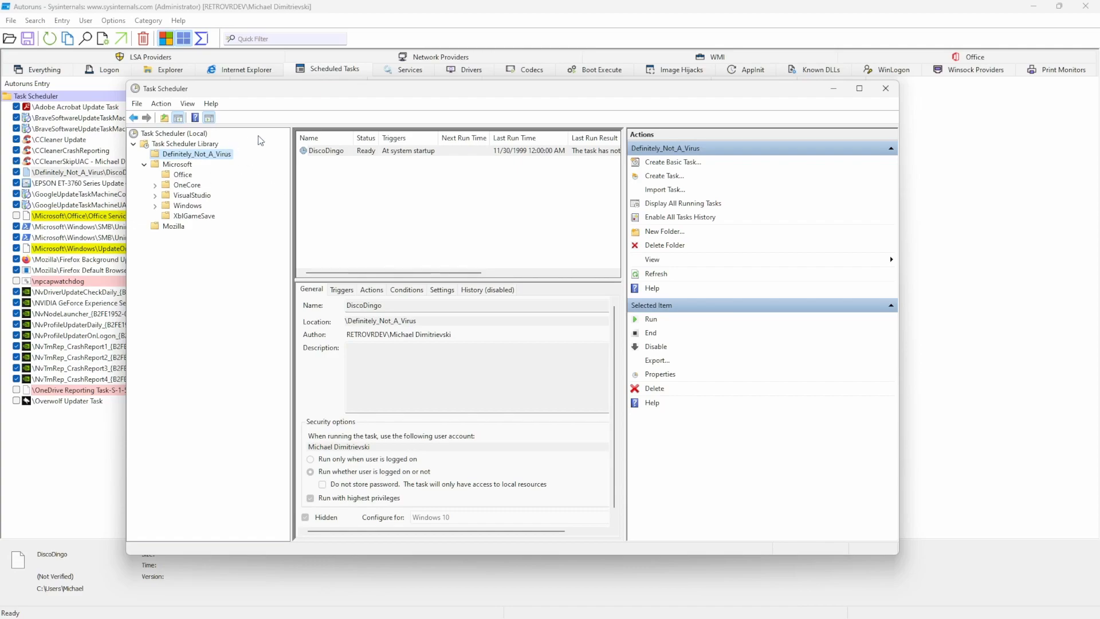
# Step: Select the DiscoDingo task, maximize Task Scheduler, and examine the task's general details, highlighting its location
pyautogui.click(322, 152)
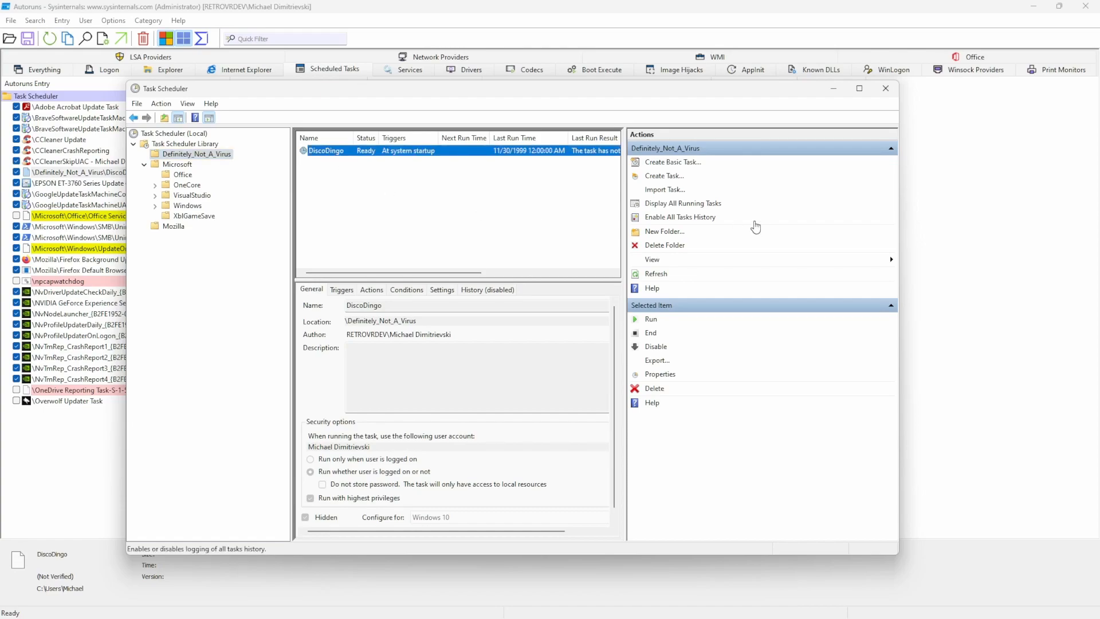
pyautogui.click(859, 89)
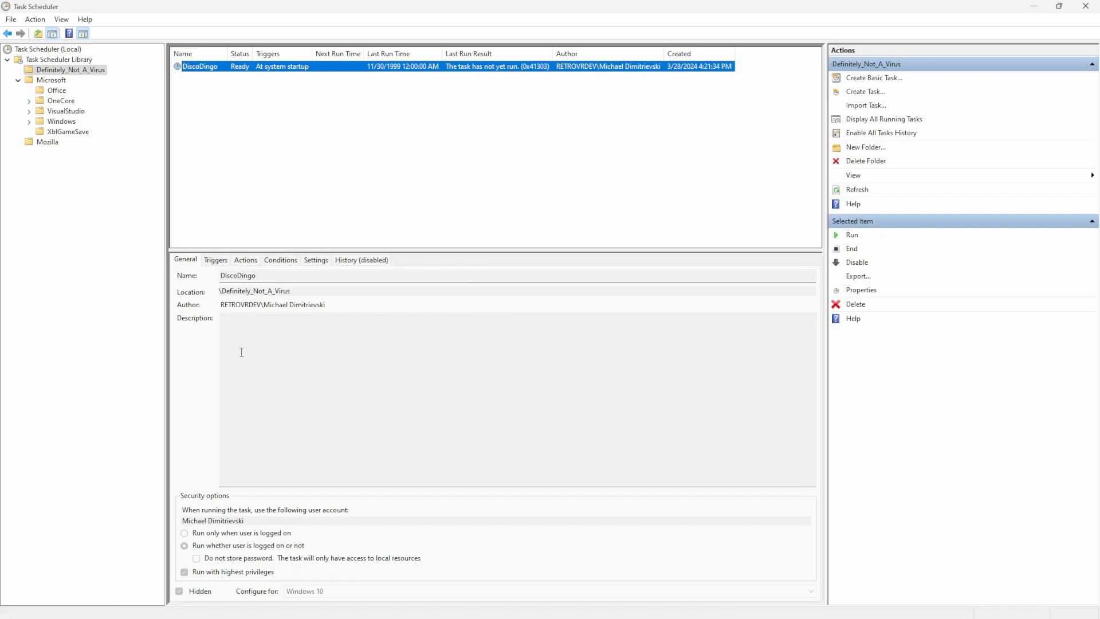
pyautogui.doubleClick(217, 281)
pyautogui.moveTo(221, 294); pyautogui.dragTo(304, 295)
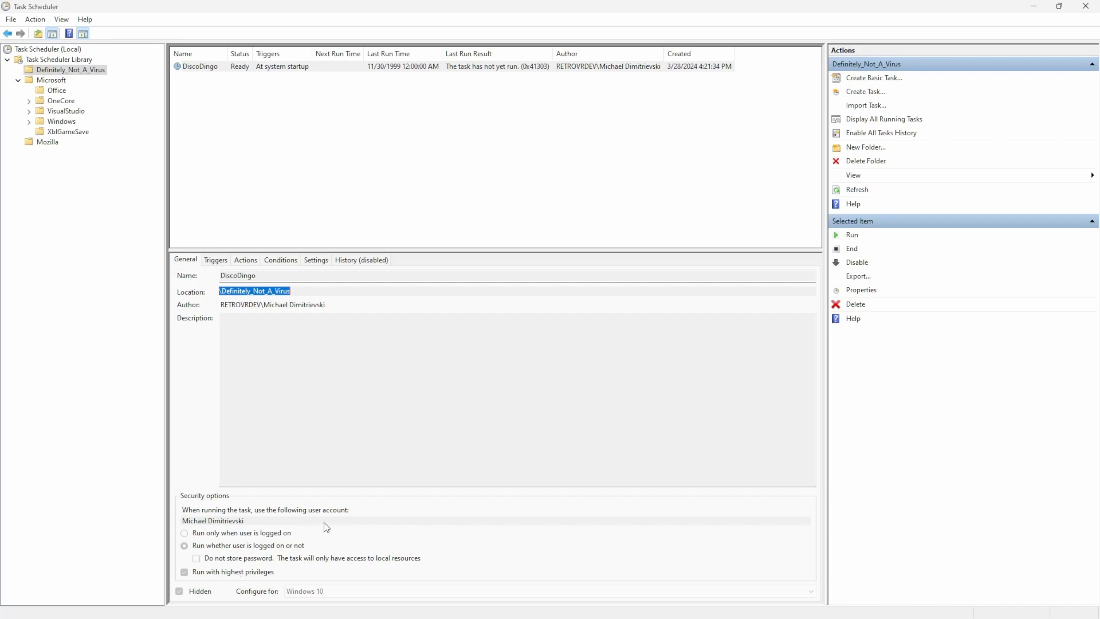
pyautogui.click(269, 420)
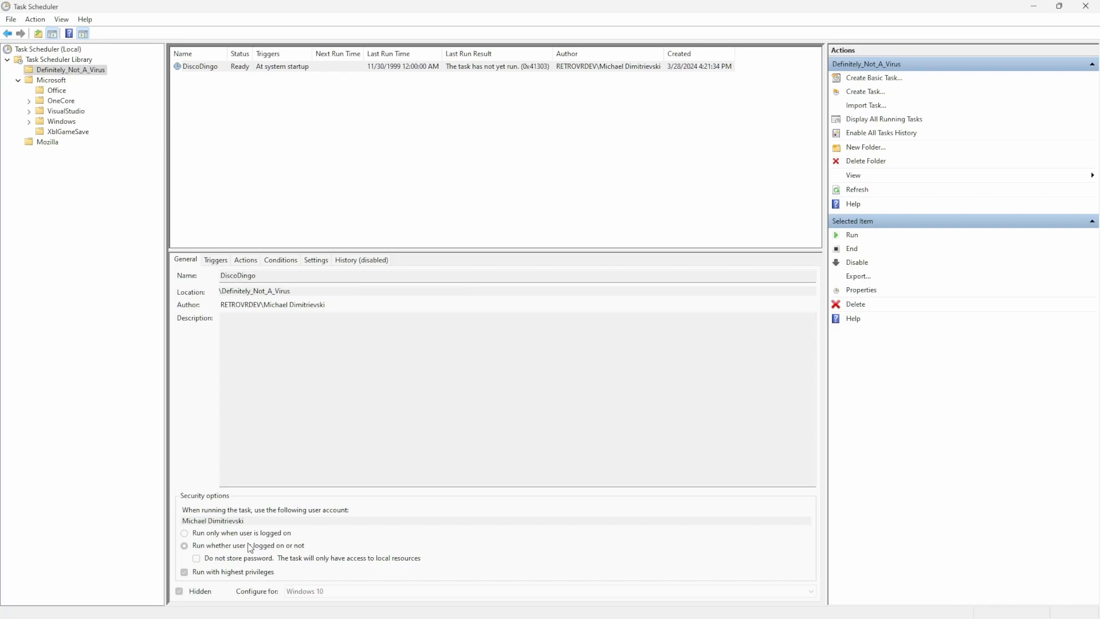
# Step: Examine the DiscoDingo task's triggers and the program its action starts
pyautogui.click(215, 261)
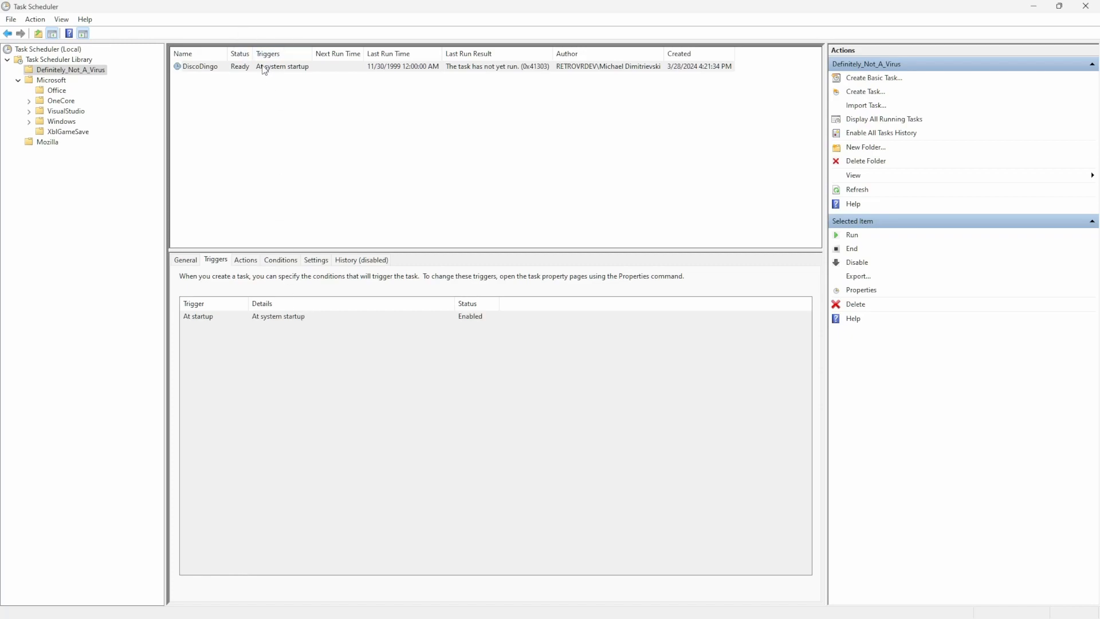
pyautogui.click(247, 262)
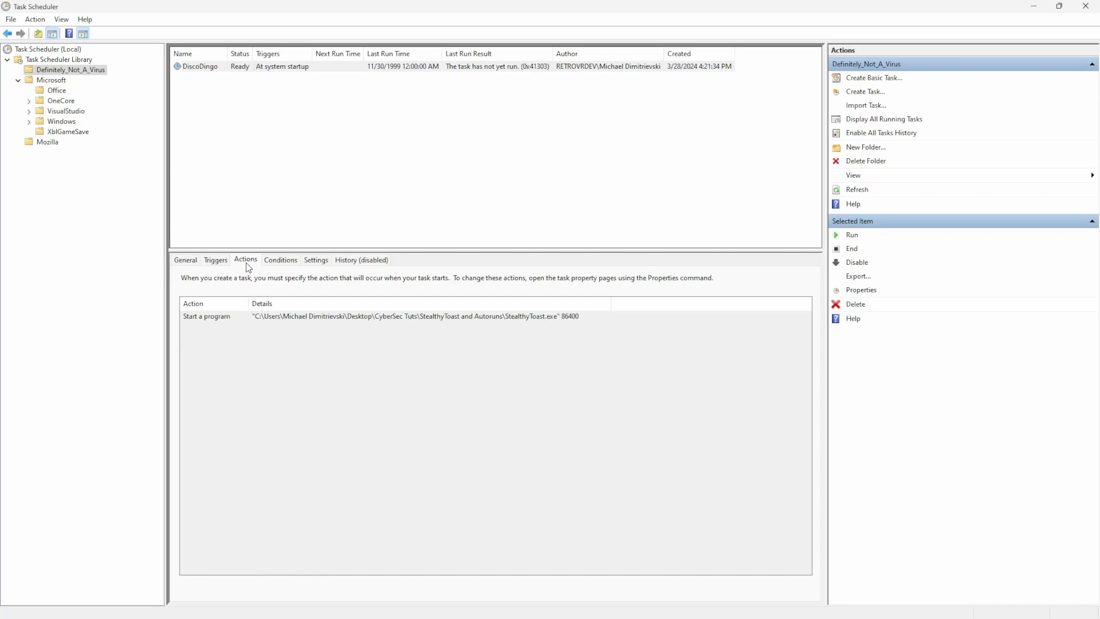
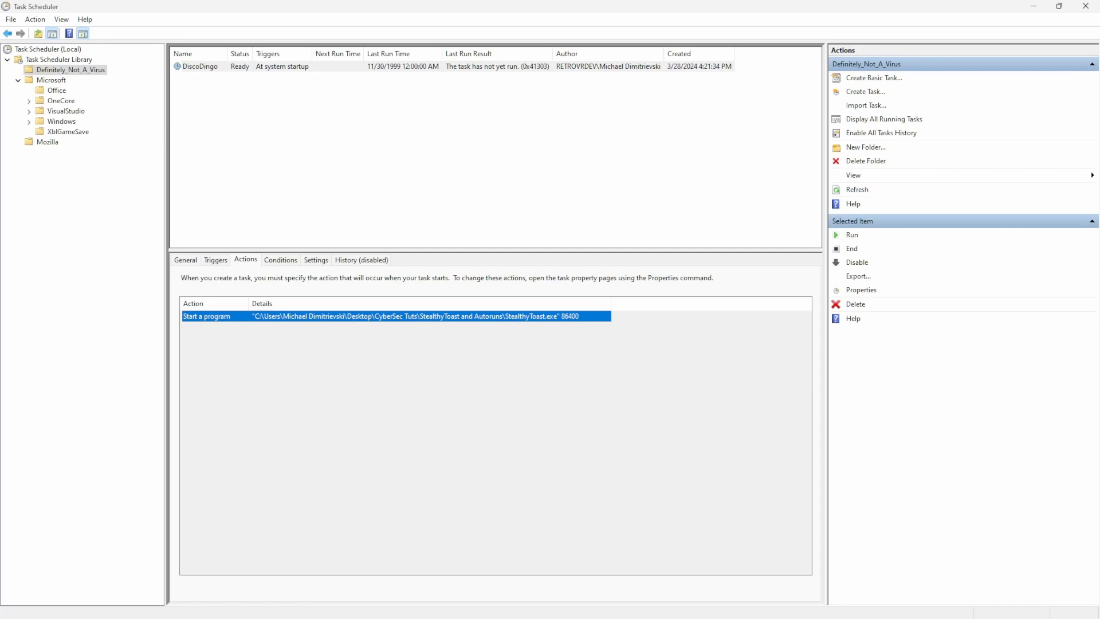
# Step: Disable the DiscoDingo task and delete it from the Definitely_Not_A_Virus folder, confirming the deletion
pyautogui.rightClick(240, 66)
pyautogui.click(283, 100)
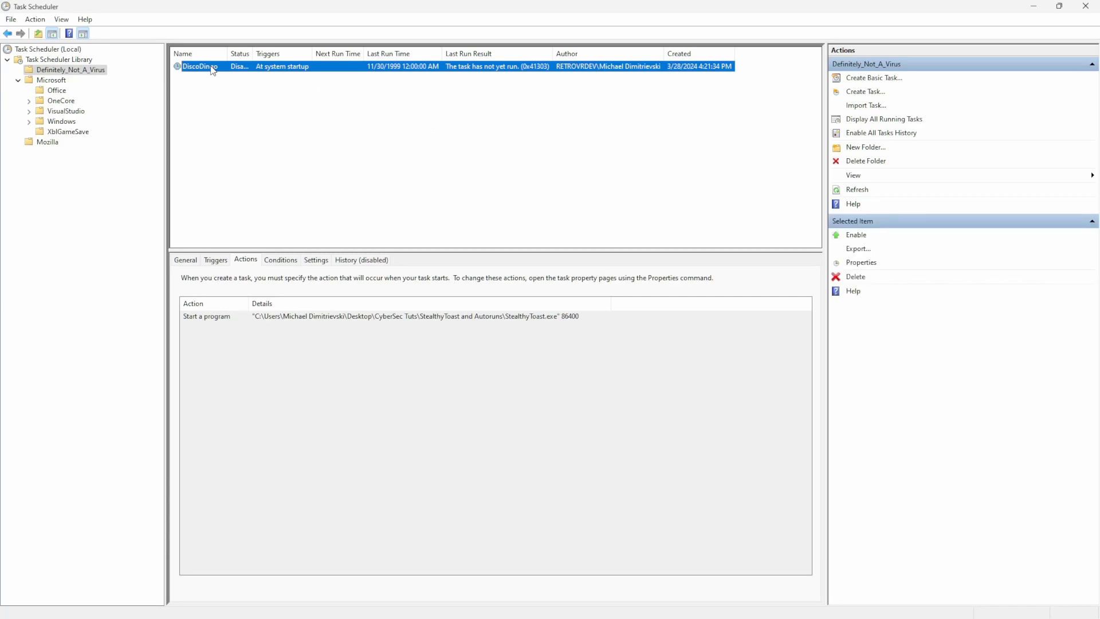
pyautogui.rightClick(212, 71)
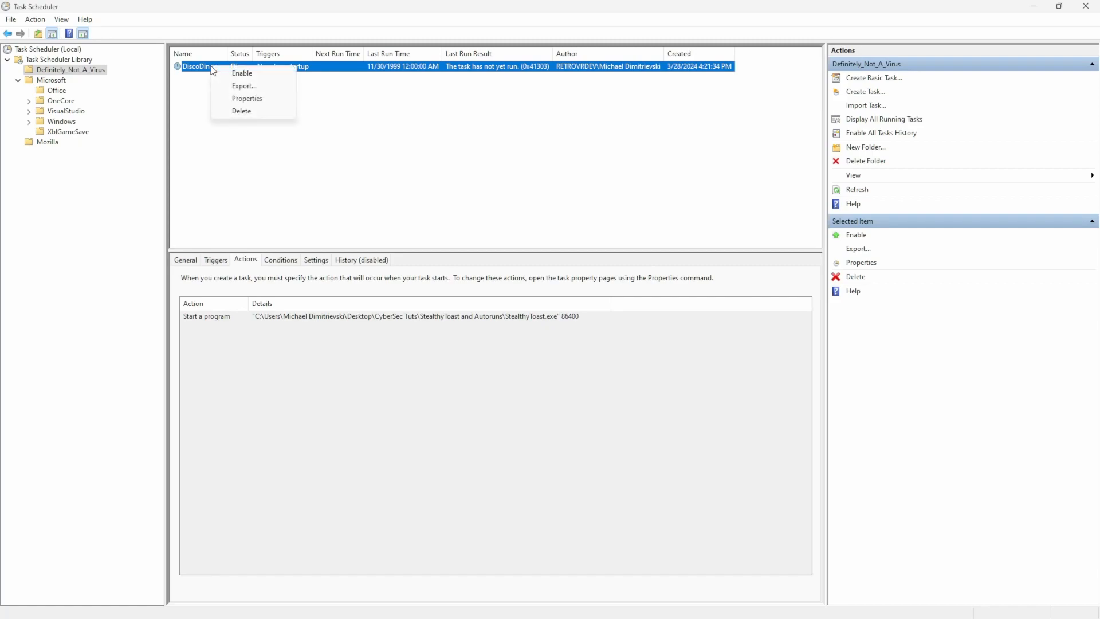
pyautogui.click(252, 112)
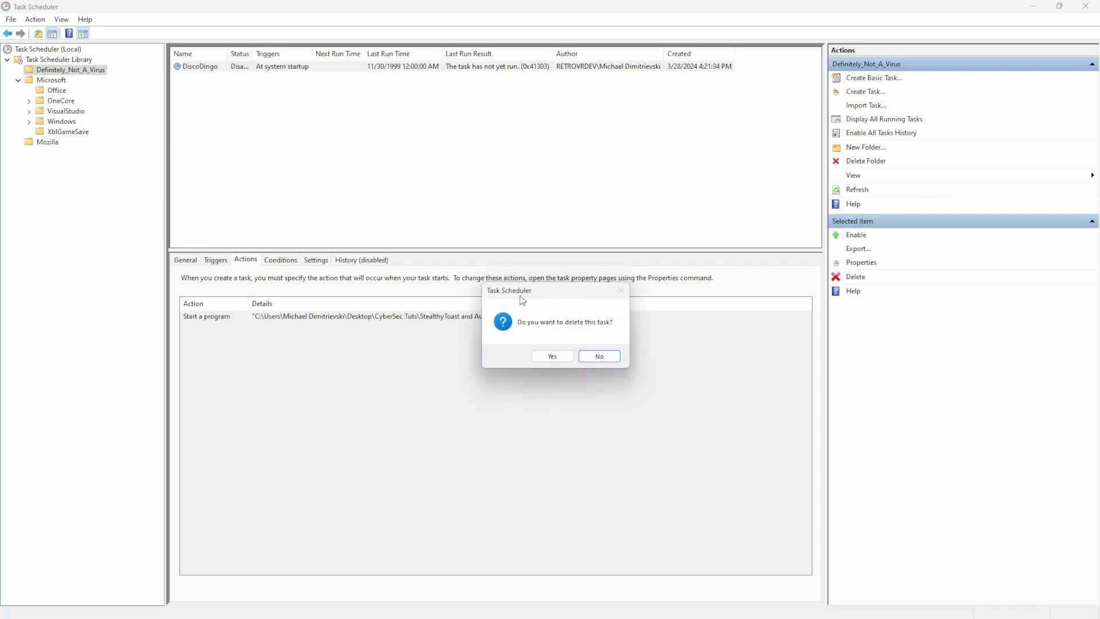
pyautogui.click(556, 357)
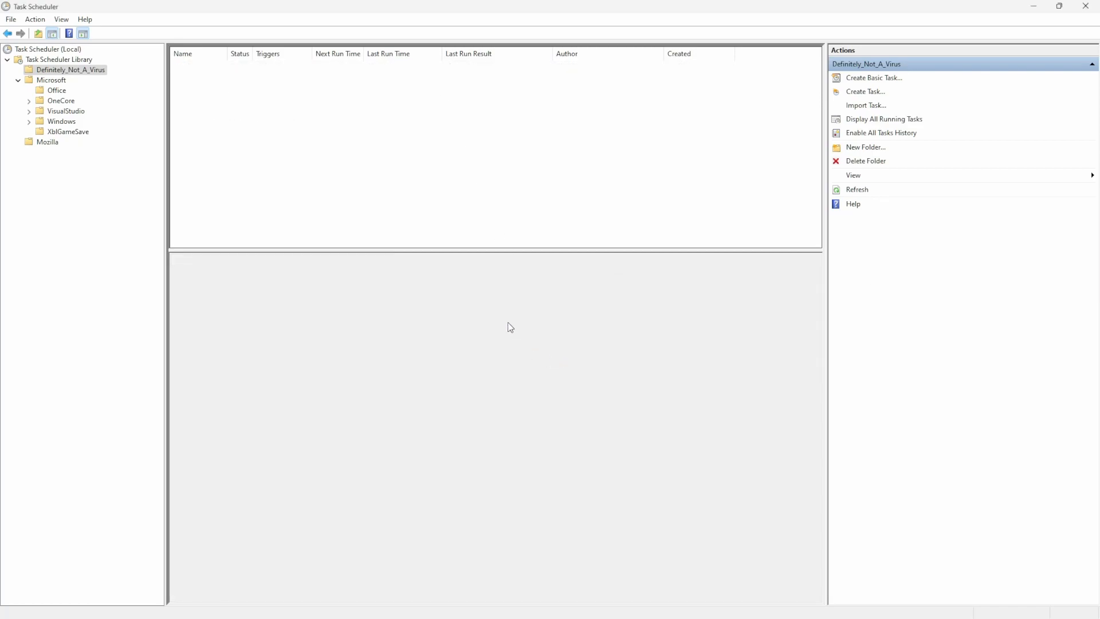
# Step: Delete the emptied Definitely_Not_A_Virus task folder, confirm the deletion, and restore Task Scheduler to a smaller window
pyautogui.click(50, 73)
pyautogui.rightClick(58, 75)
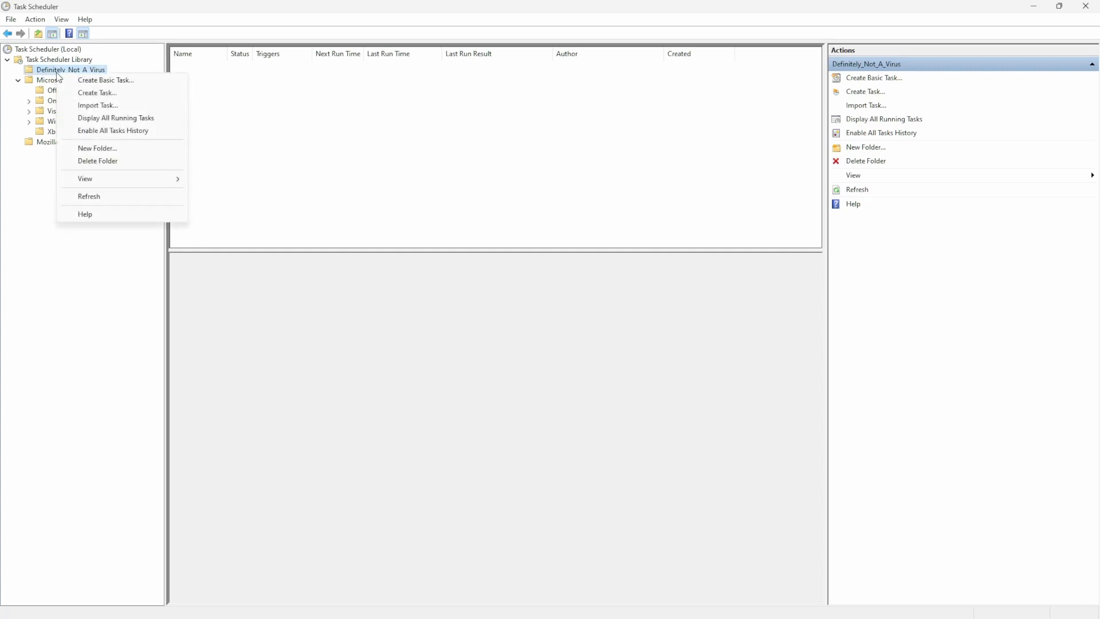
pyautogui.click(111, 160)
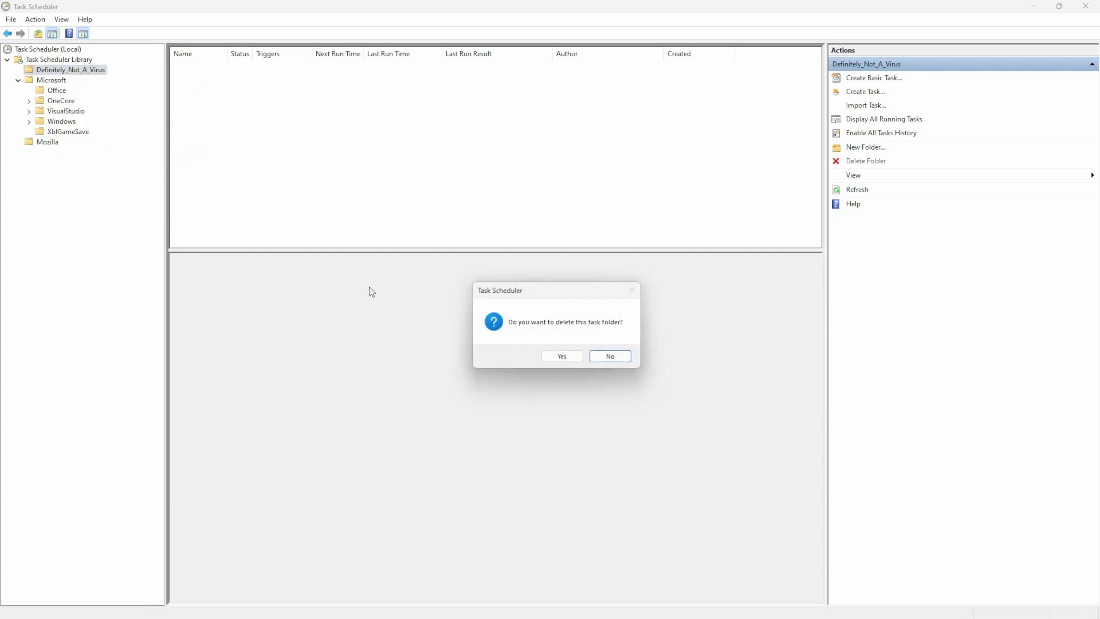
pyautogui.click(552, 355)
pyautogui.press('super+Down')
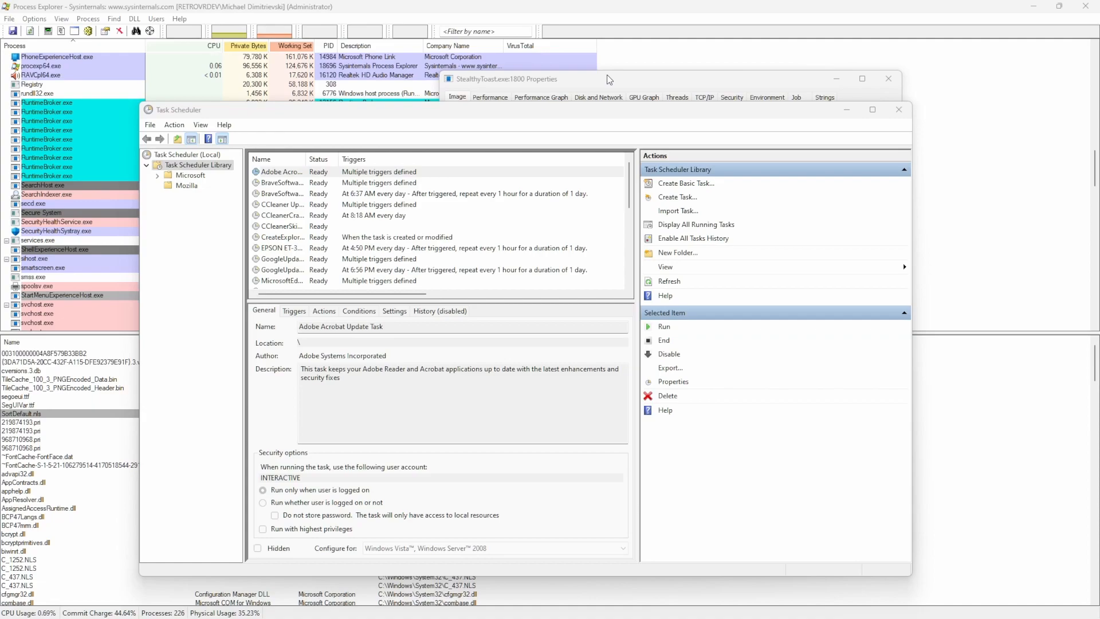
# Step: Return to the StealthyToast.exe properties in Process Explorer, highlight the image path, open its folder, delete StealthyToast.exe, and close the folder
pyautogui.click(619, 85)
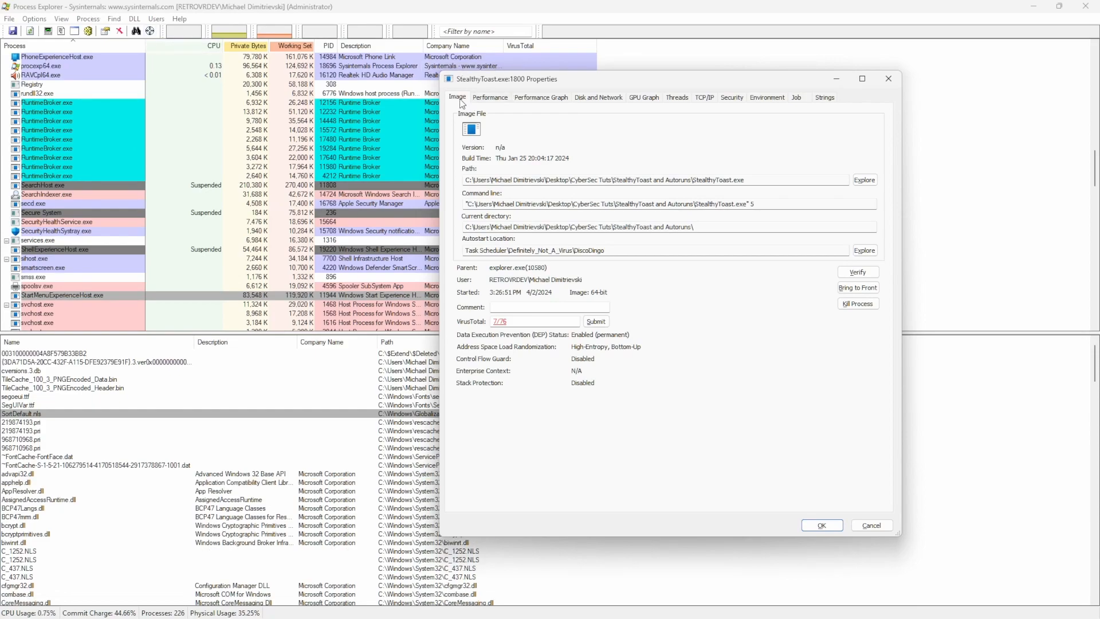
pyautogui.moveTo(762, 181); pyautogui.dragTo(458, 182)
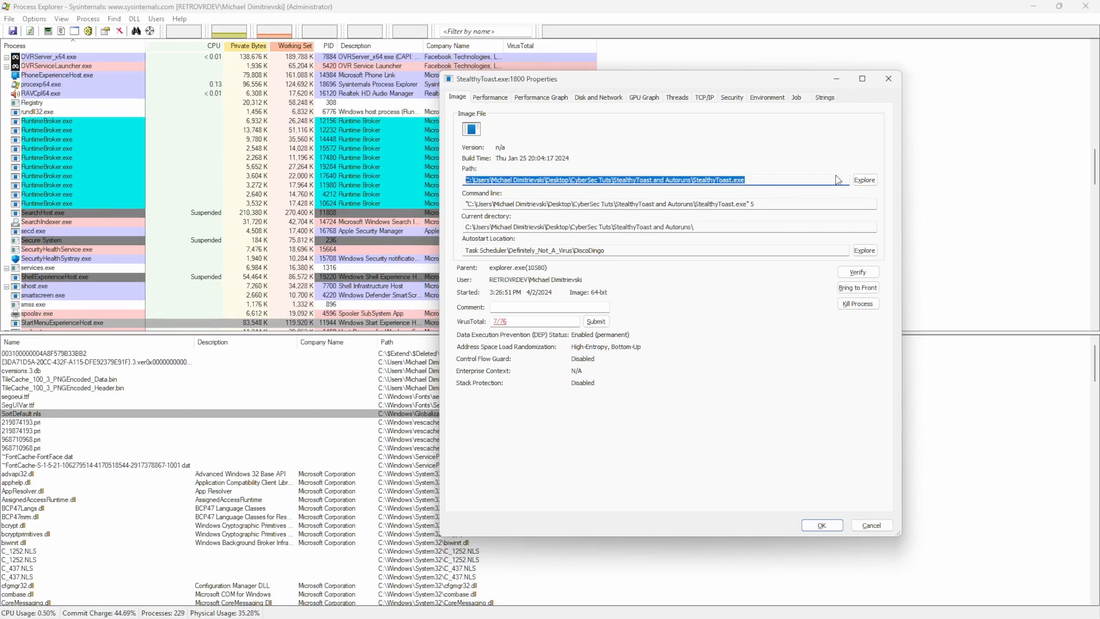
pyautogui.click(864, 181)
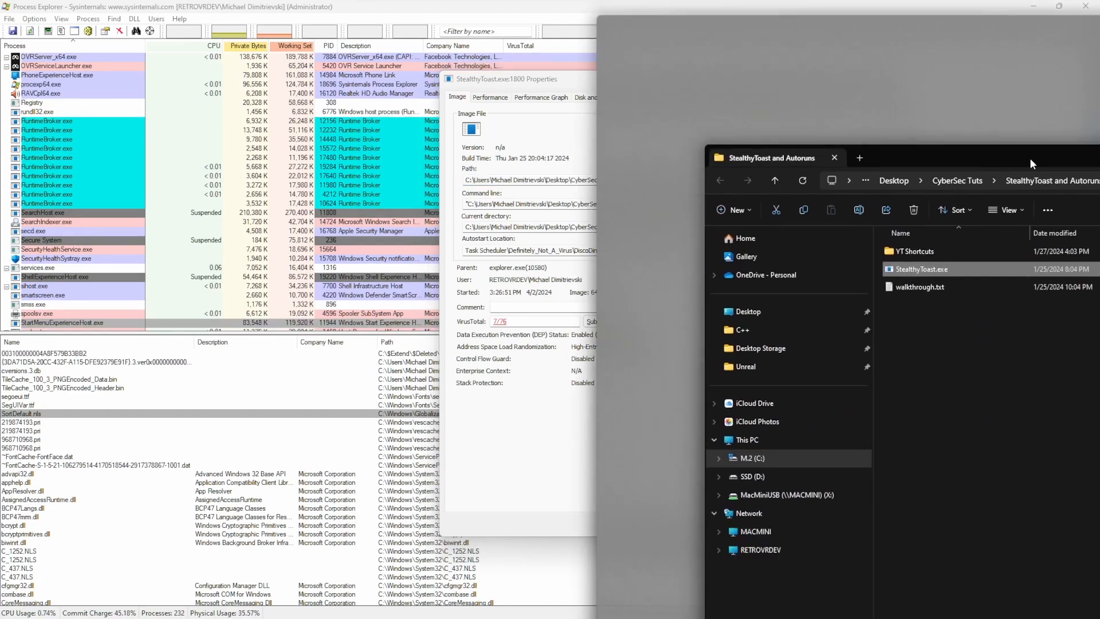
pyautogui.moveTo(939, 9); pyautogui.dragTo(555, 79)
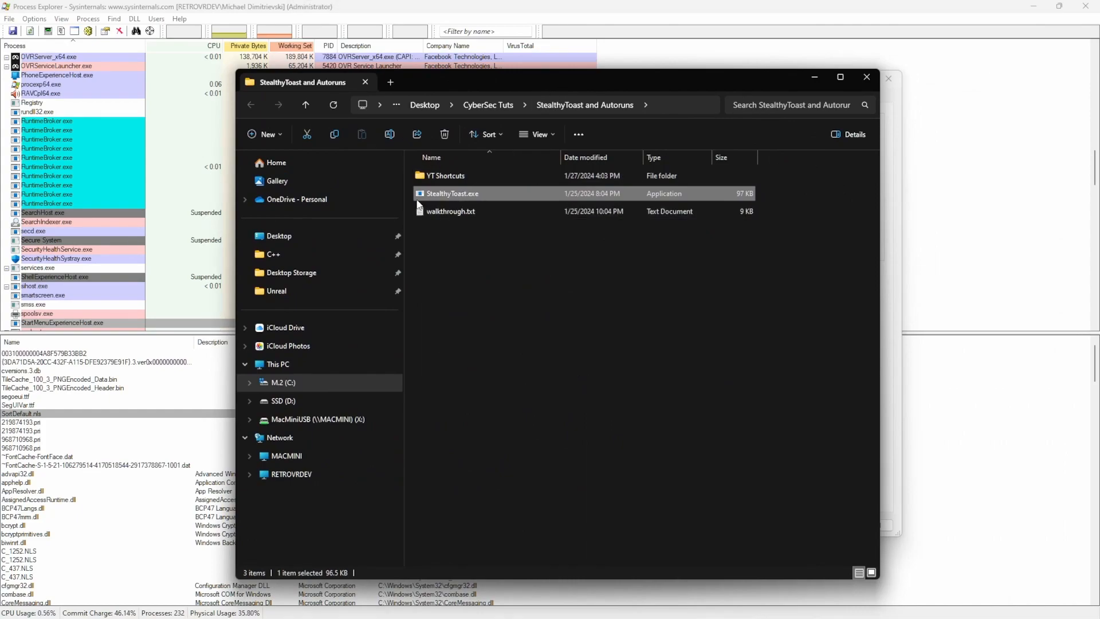
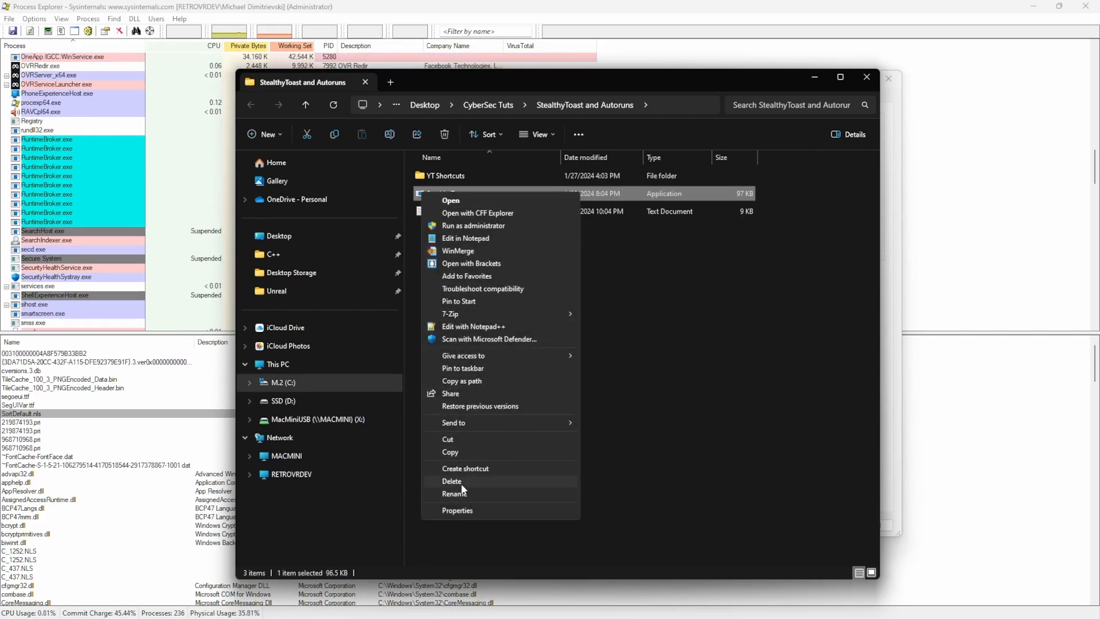
pyautogui.click(456, 482)
pyautogui.click(857, 83)
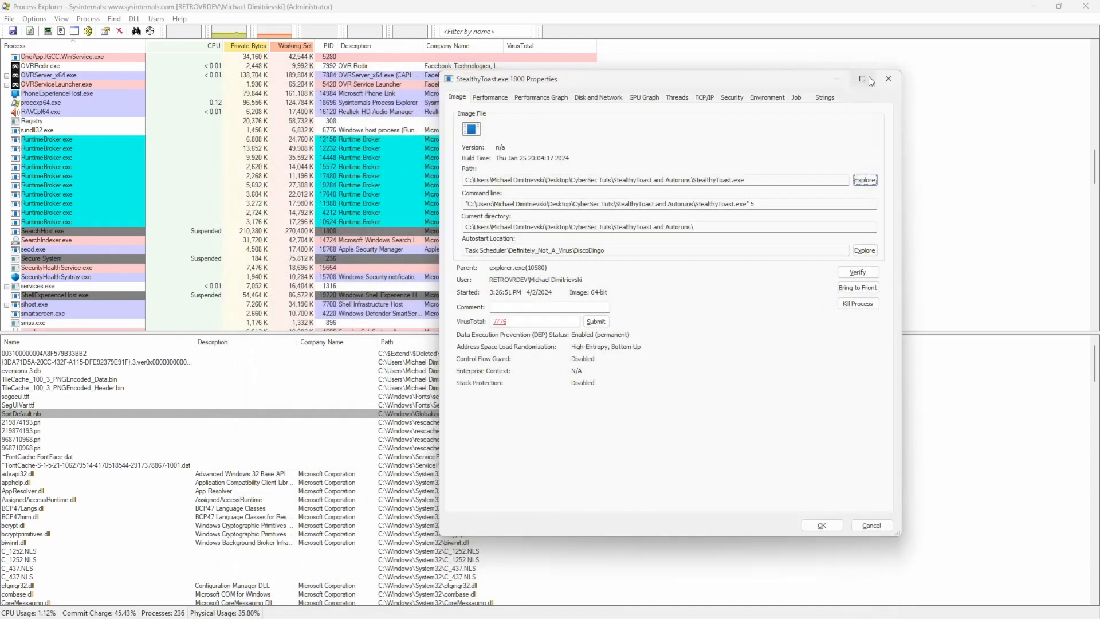
# Step: Switch to Autoruns, refresh the scan, and check the scheduled tasks for the DiscoDingo entry
pyautogui.moveTo(1057, 5)
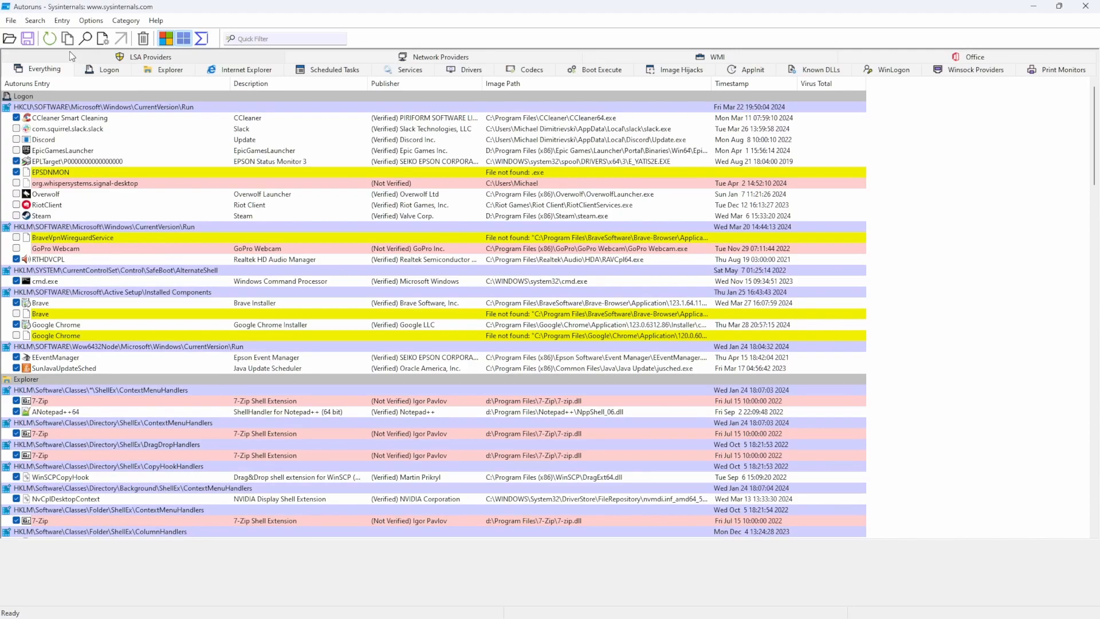
pyautogui.click(50, 39)
pyautogui.click(317, 72)
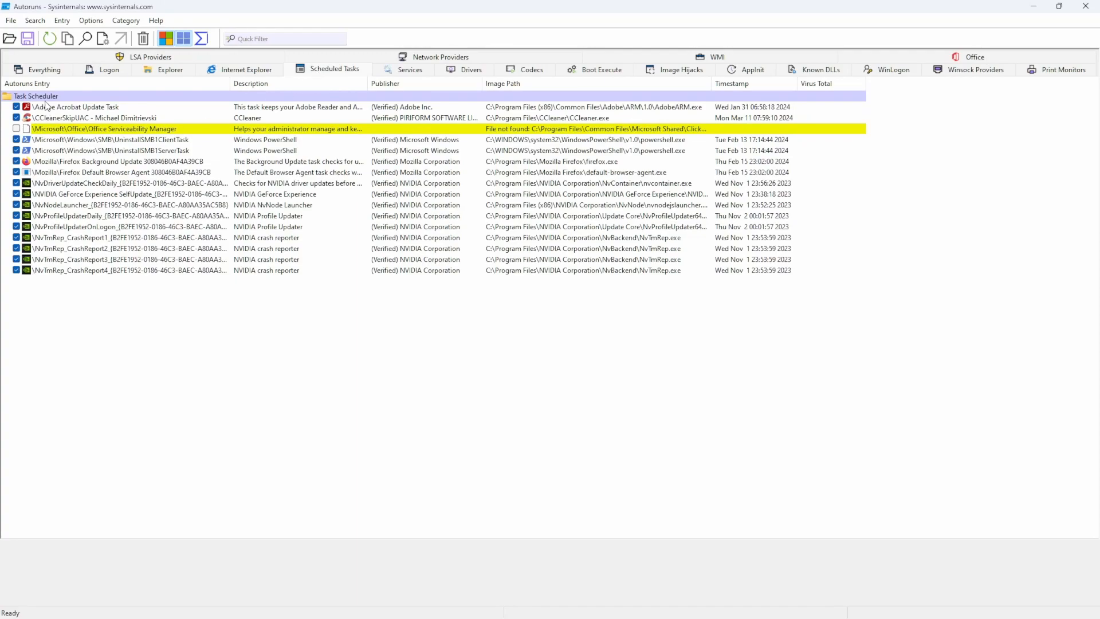